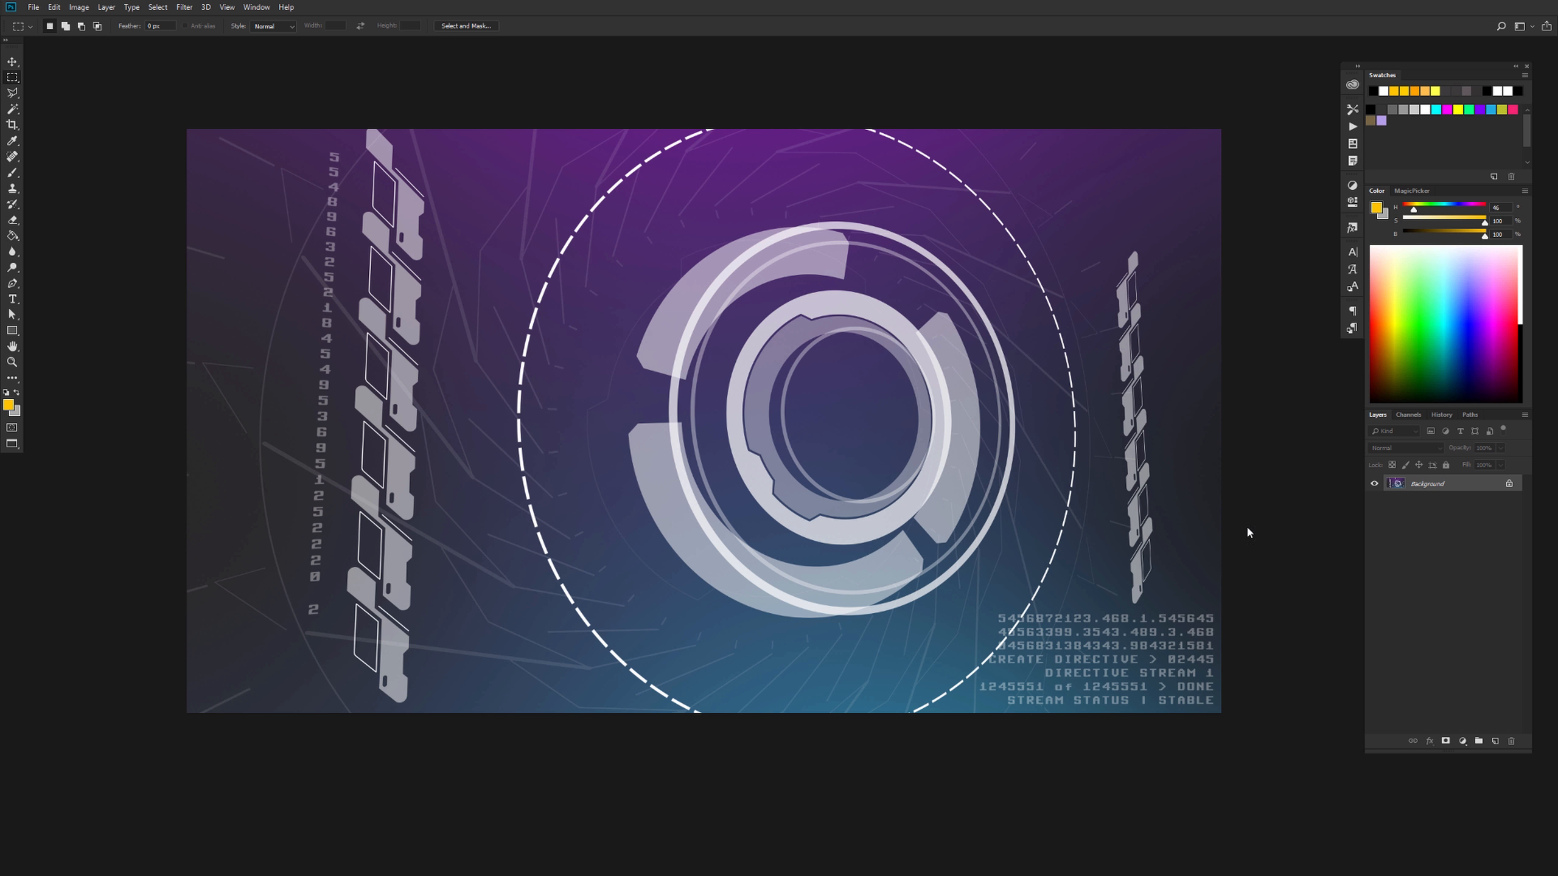
Duplicate the Background layer within the same document, keeping the default name
left_click(1406, 420)
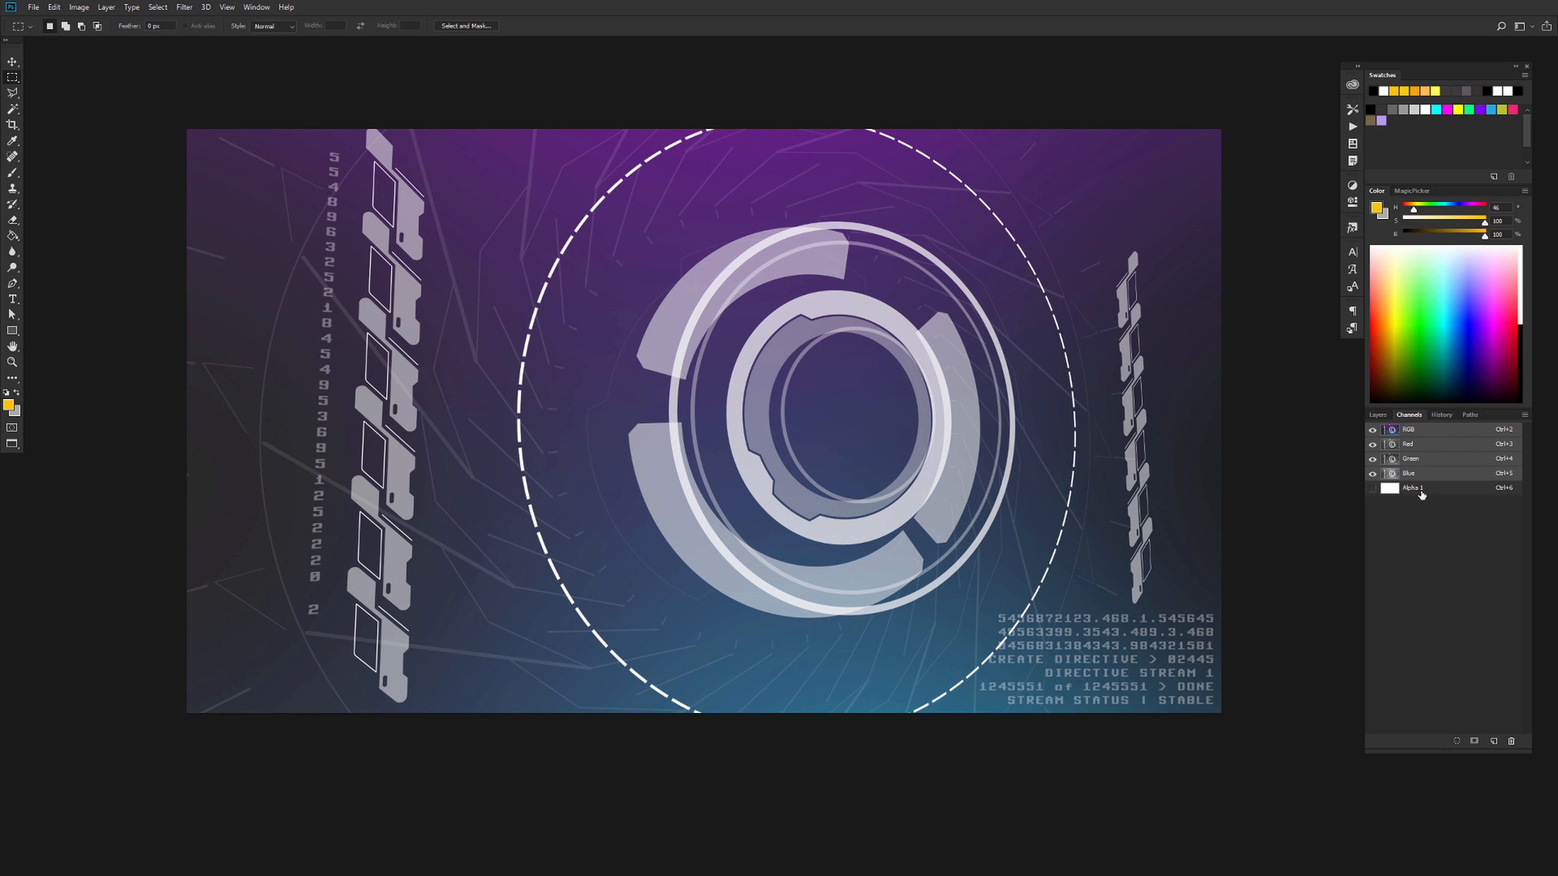
left_click(1377, 417)
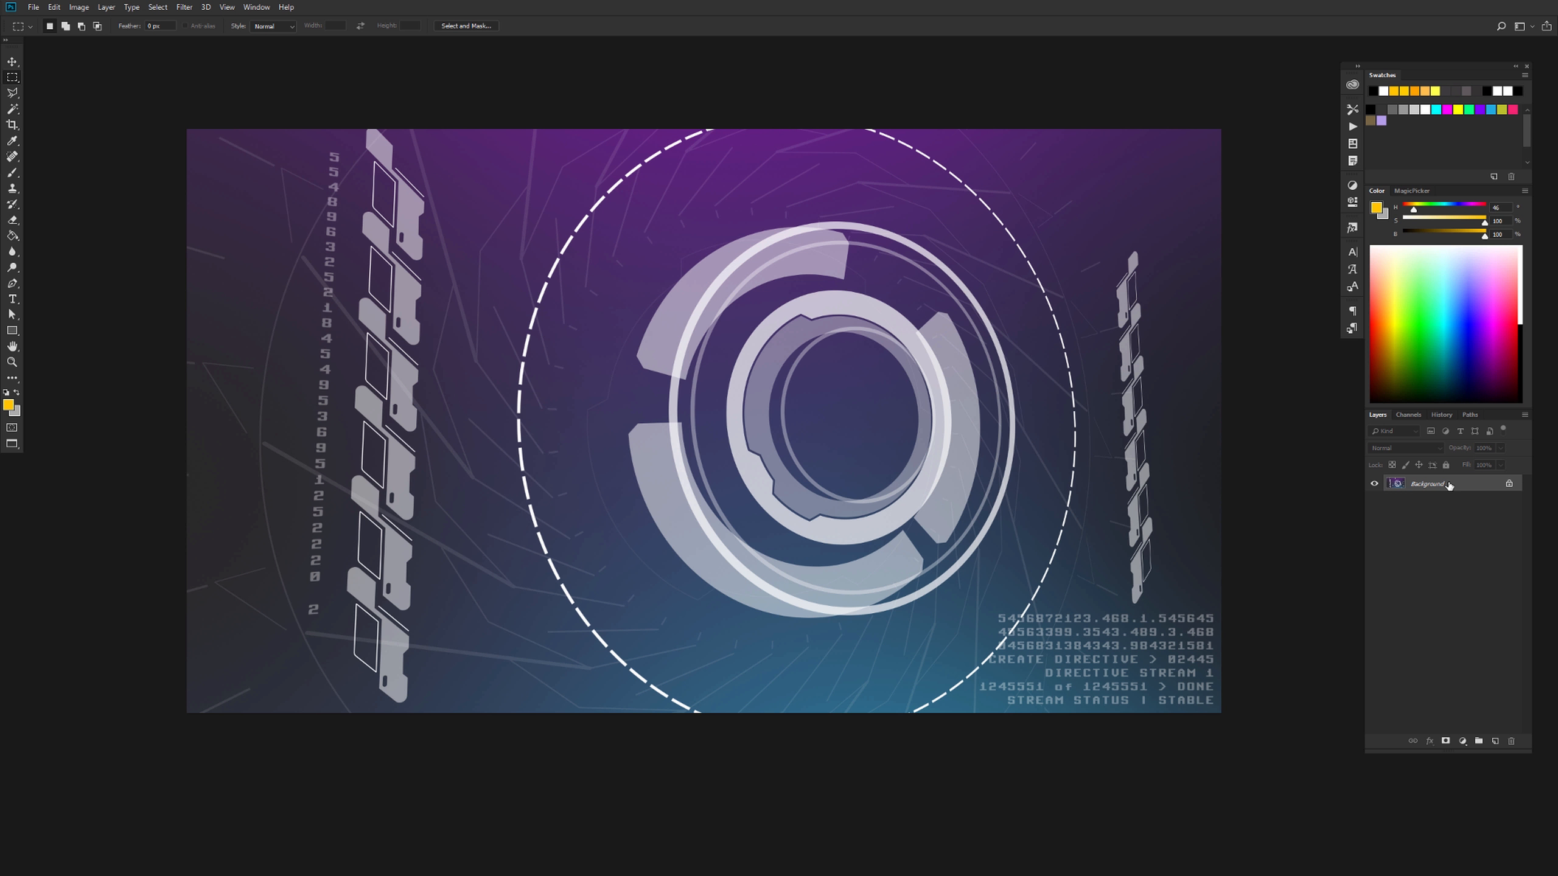
key("ctrl+j")
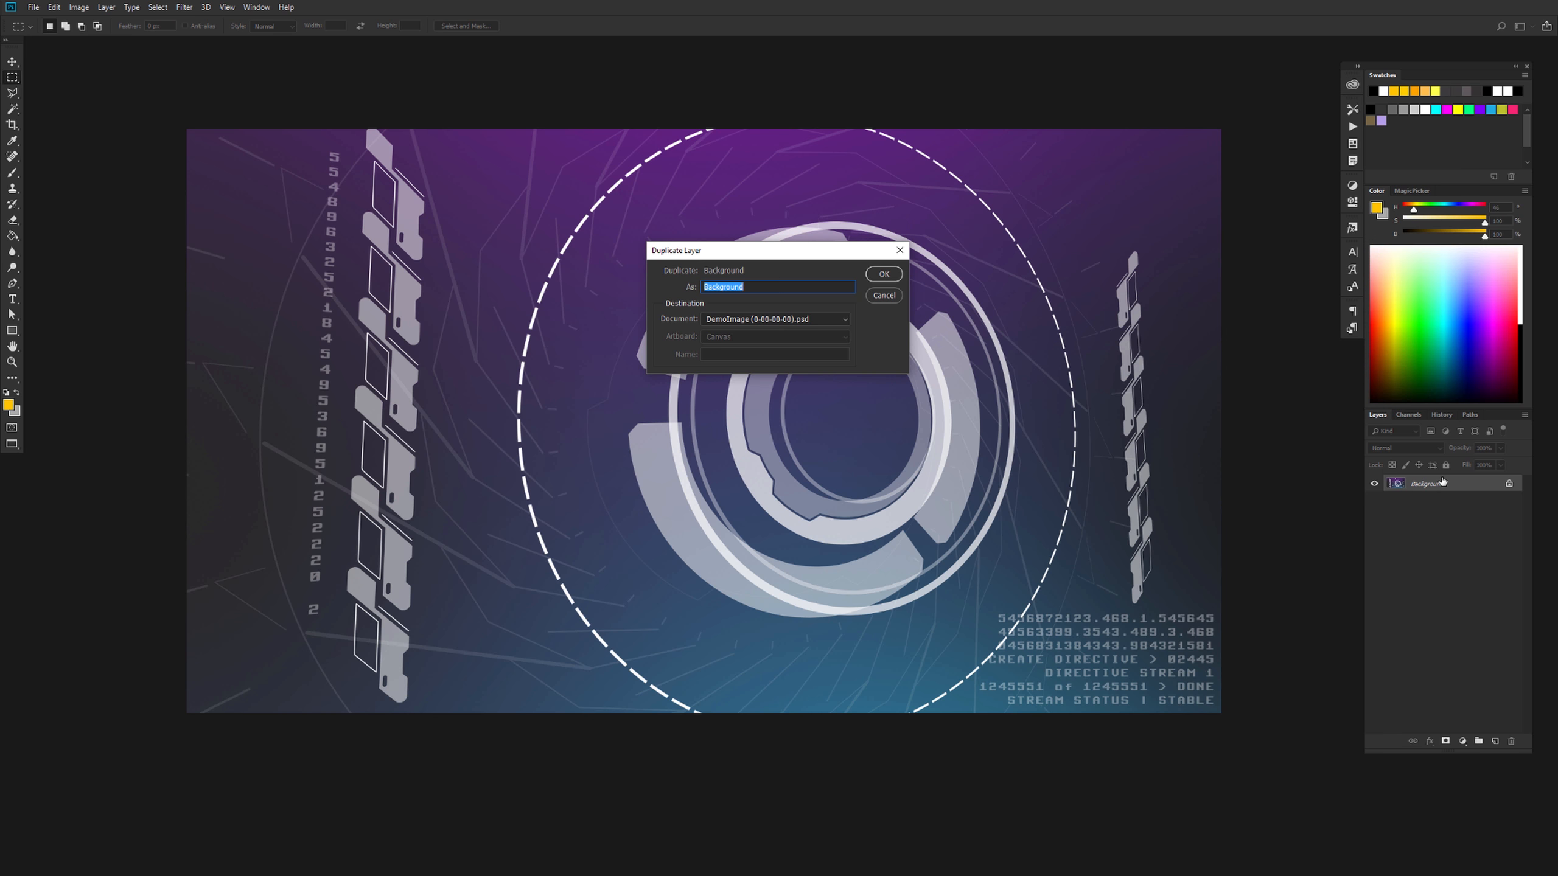
key("Return")
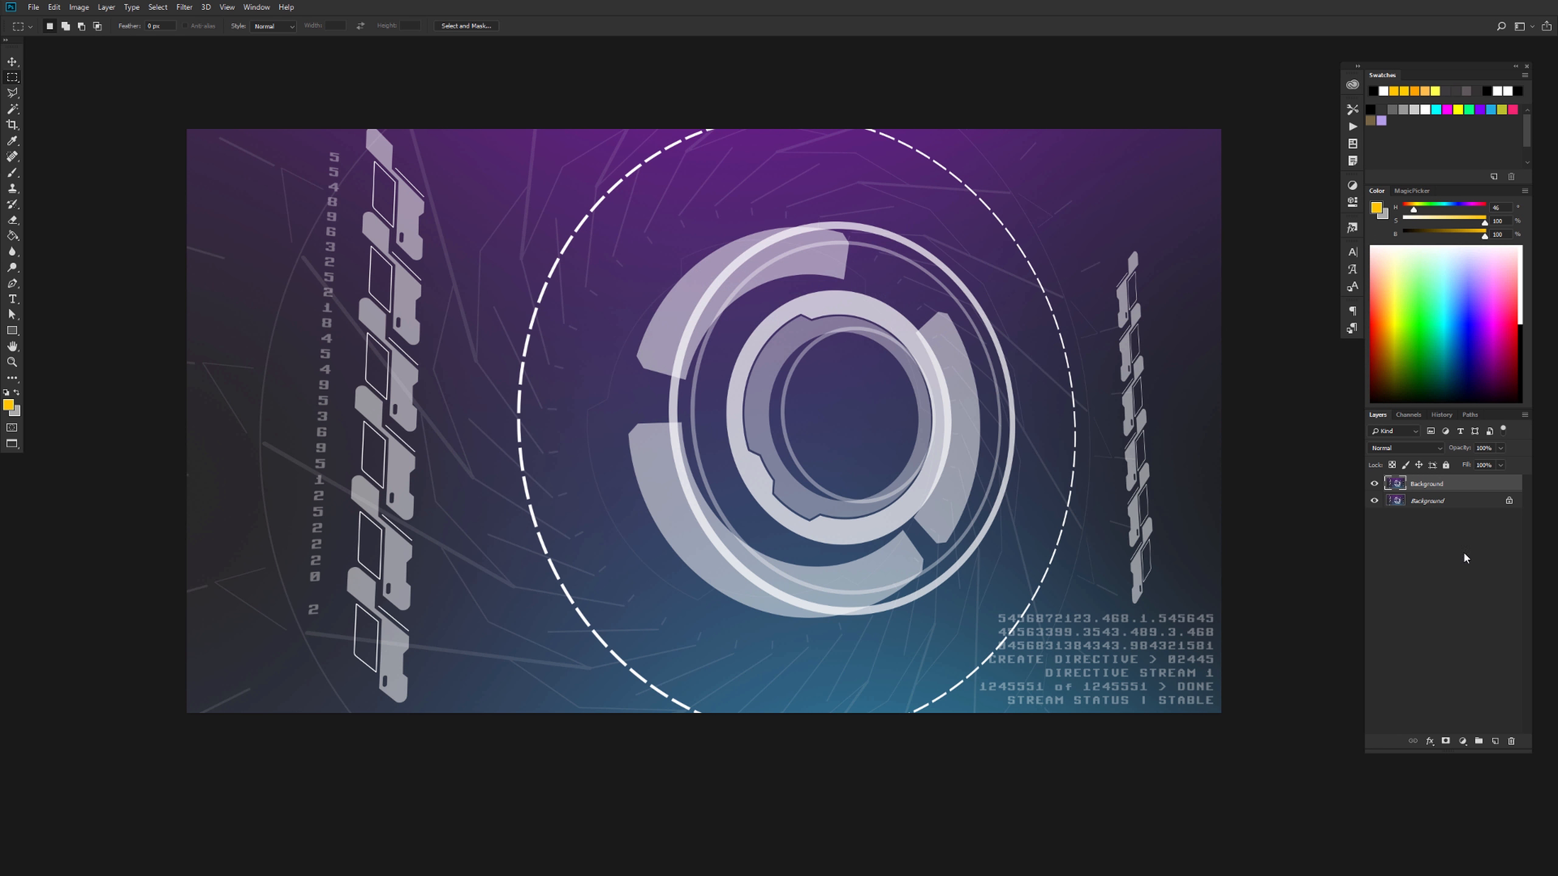
Select the entire red channel of the duplicated layer and nudge it slightly to the right
left_click(1409, 416)
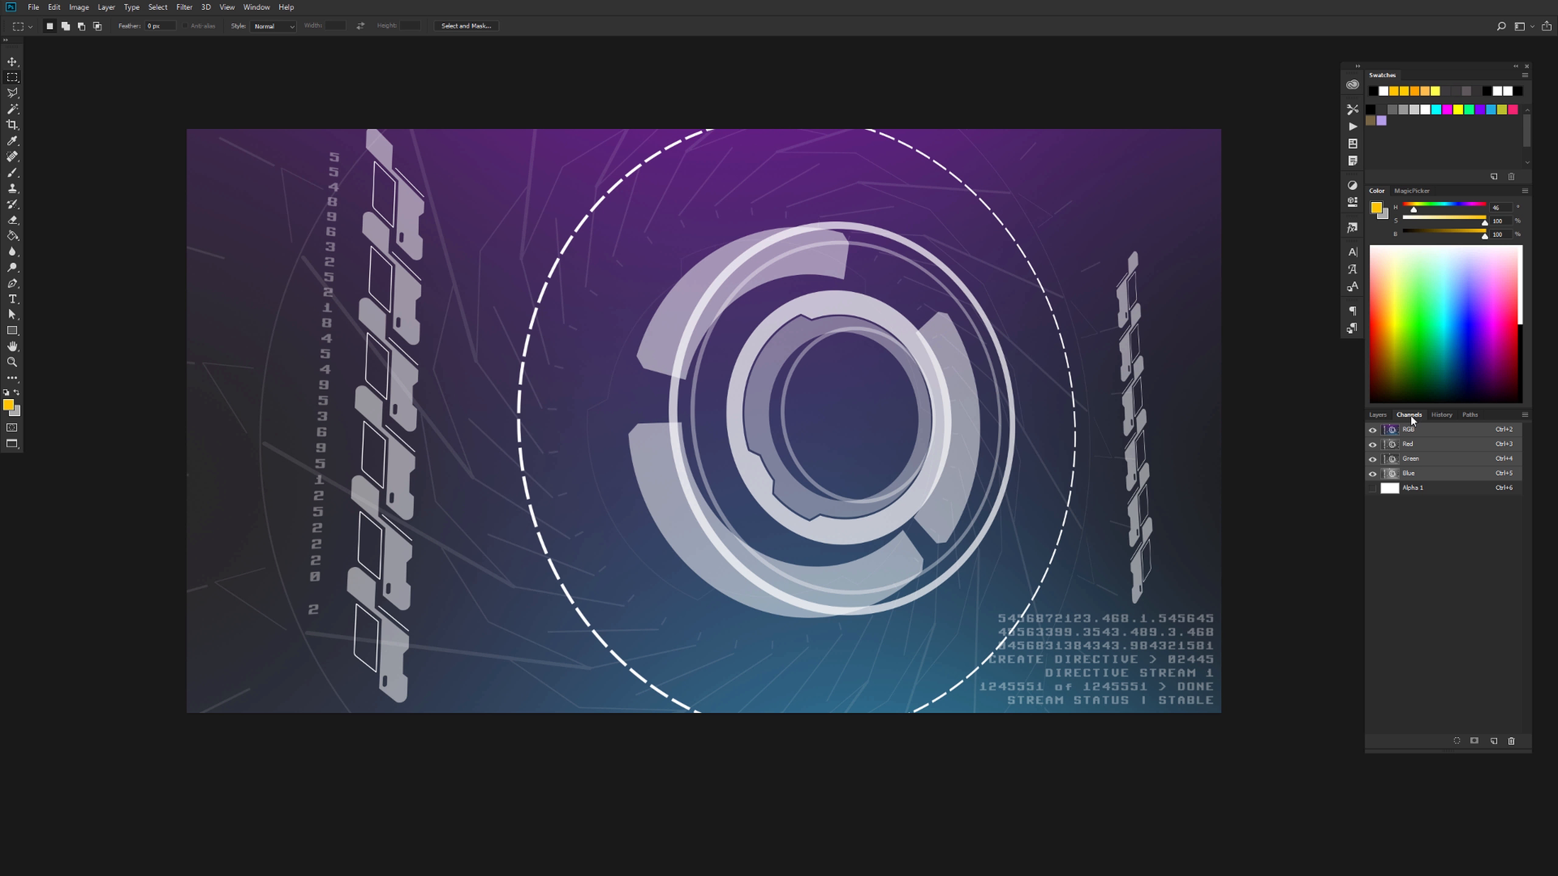
left_click(1429, 447)
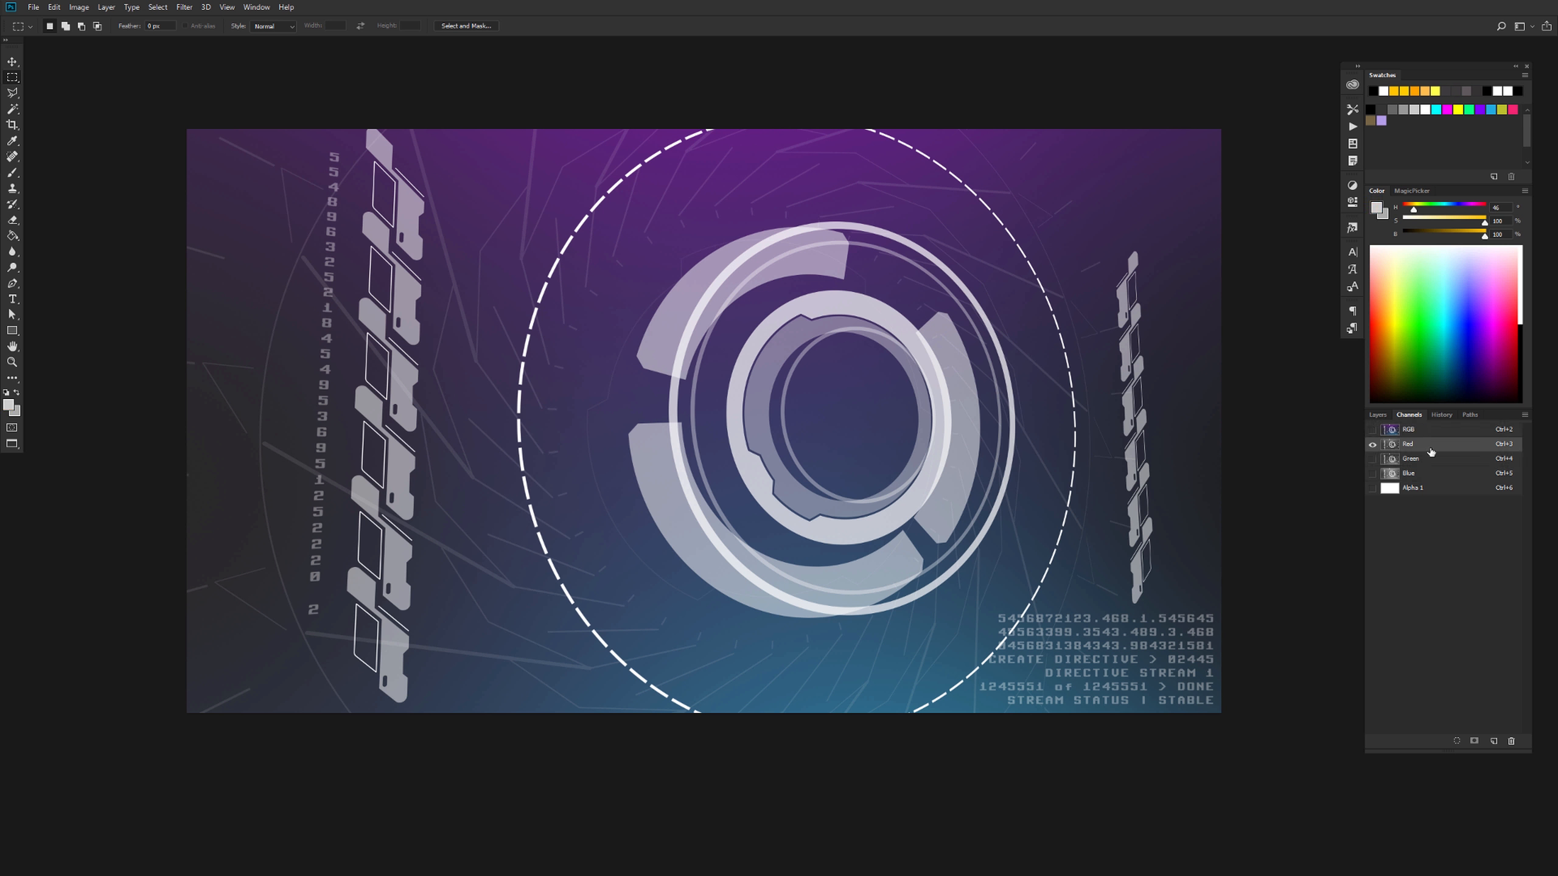
key("ctrl+a")
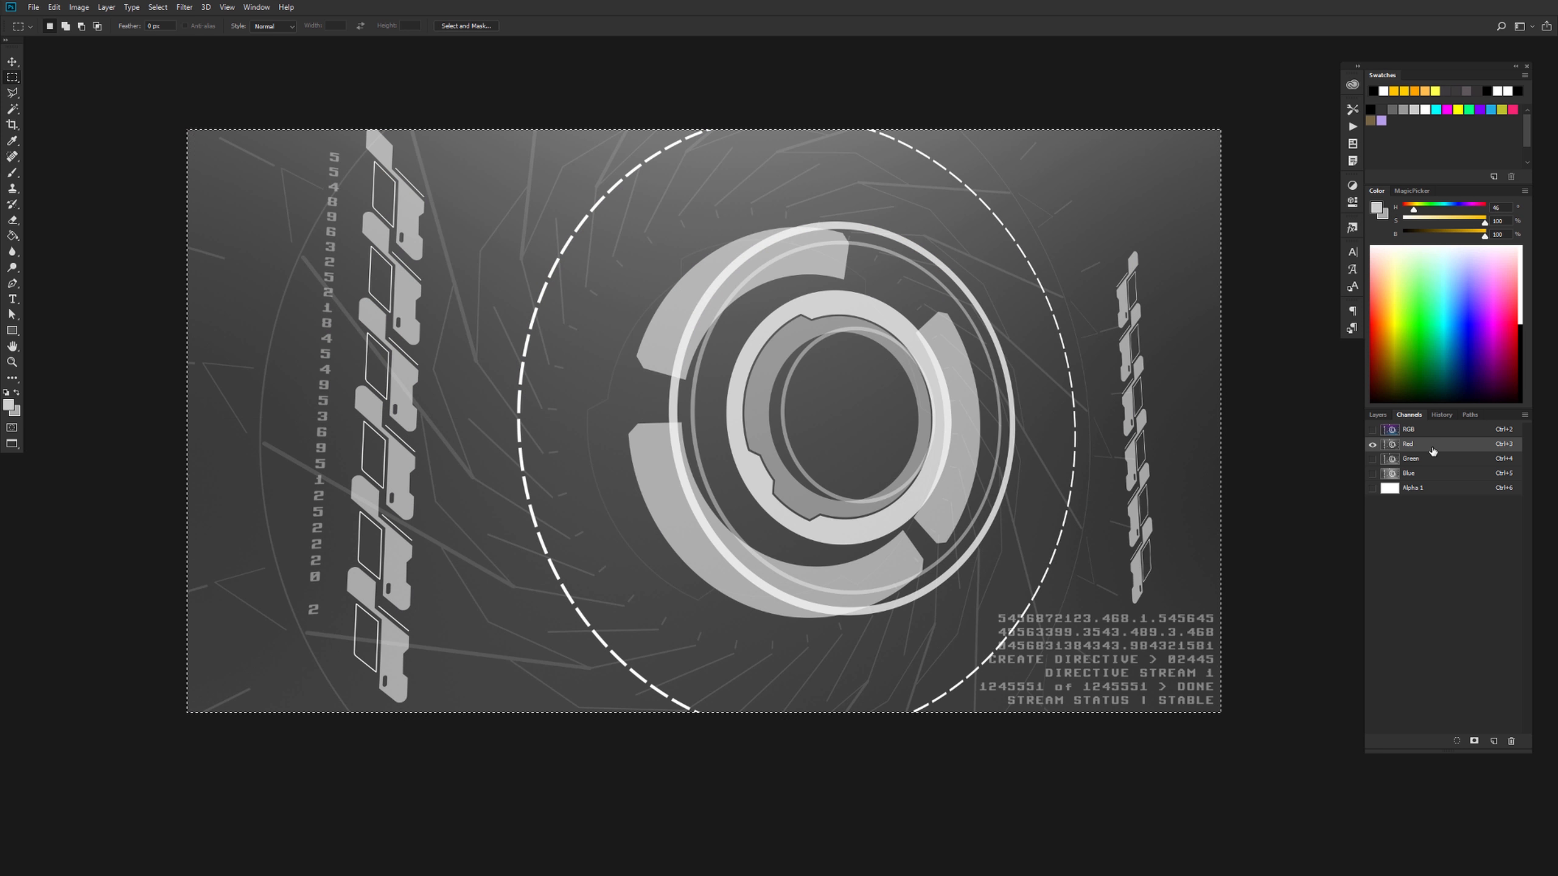
key("v")
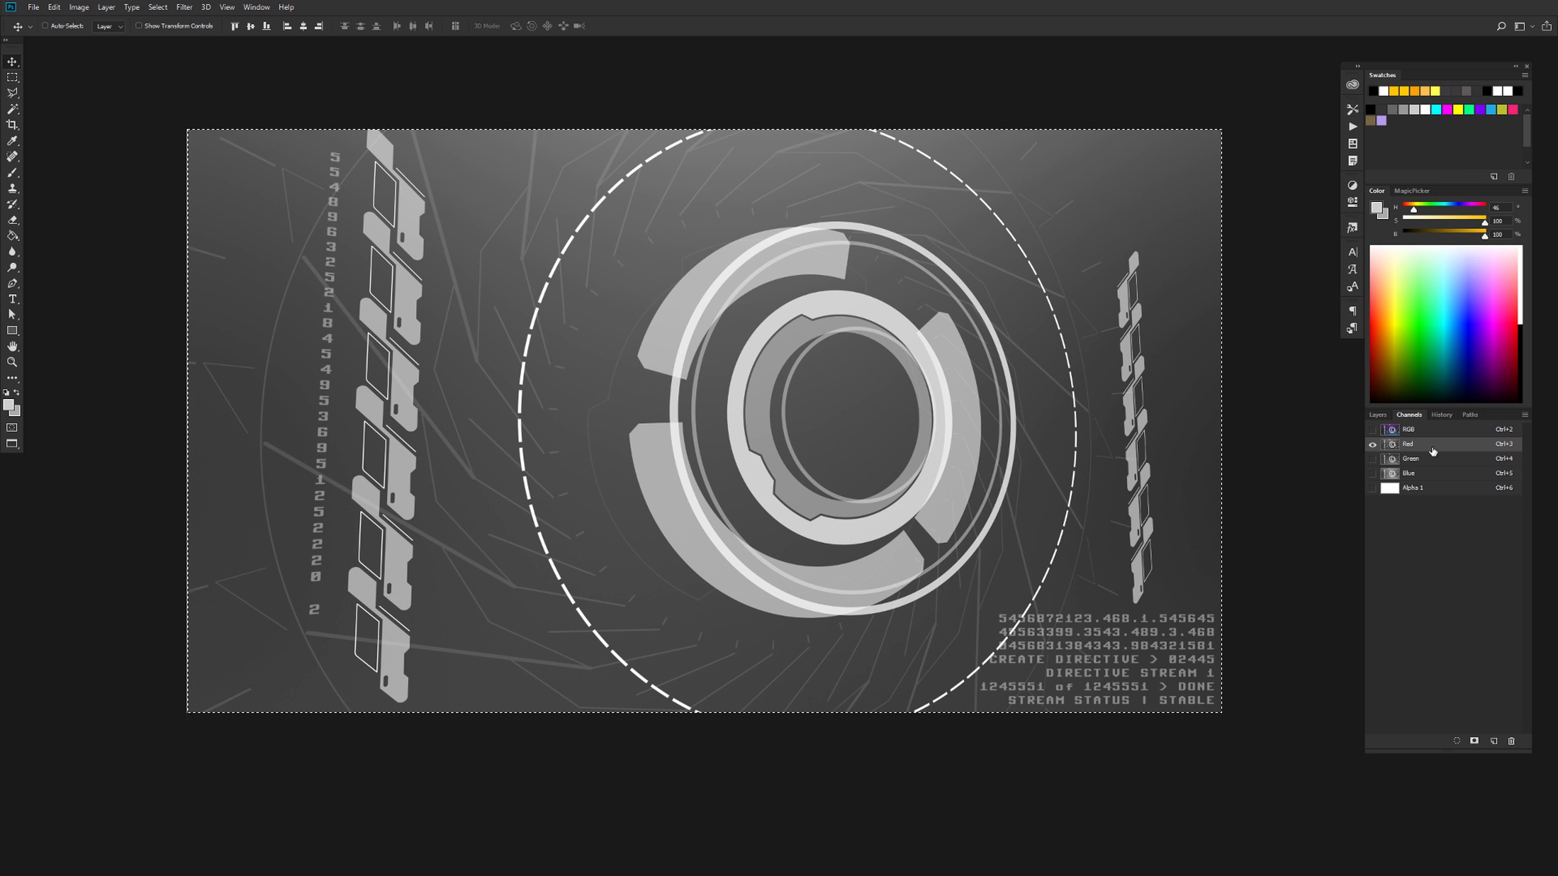
Nudge the green channel slightly left and the blue channel slightly up, and restore the RGB composite view
left_click(1413, 460)
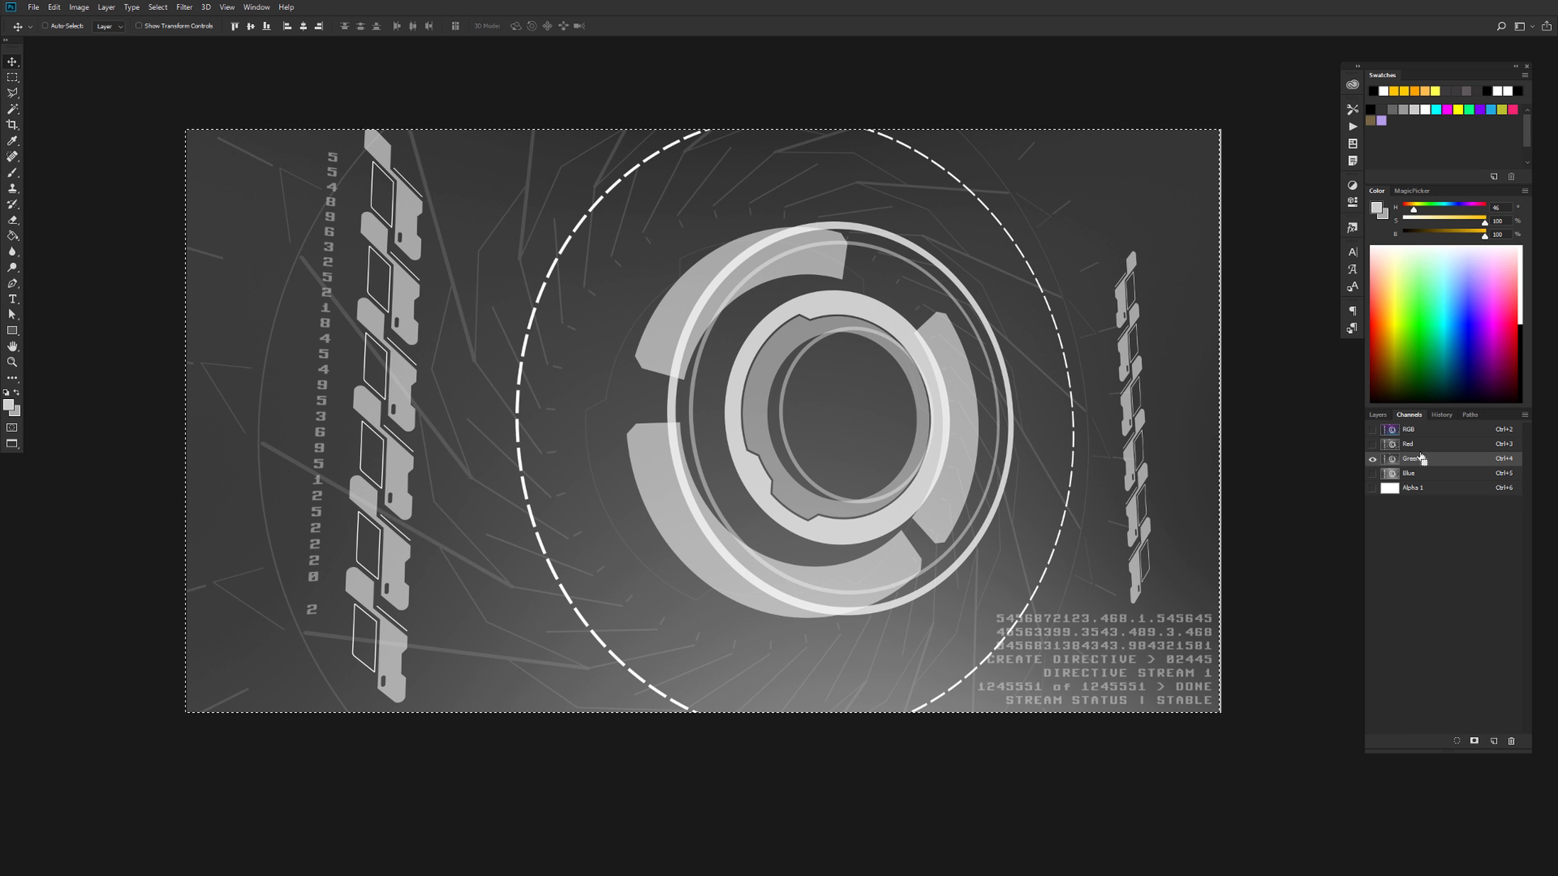
left_click(1413, 472)
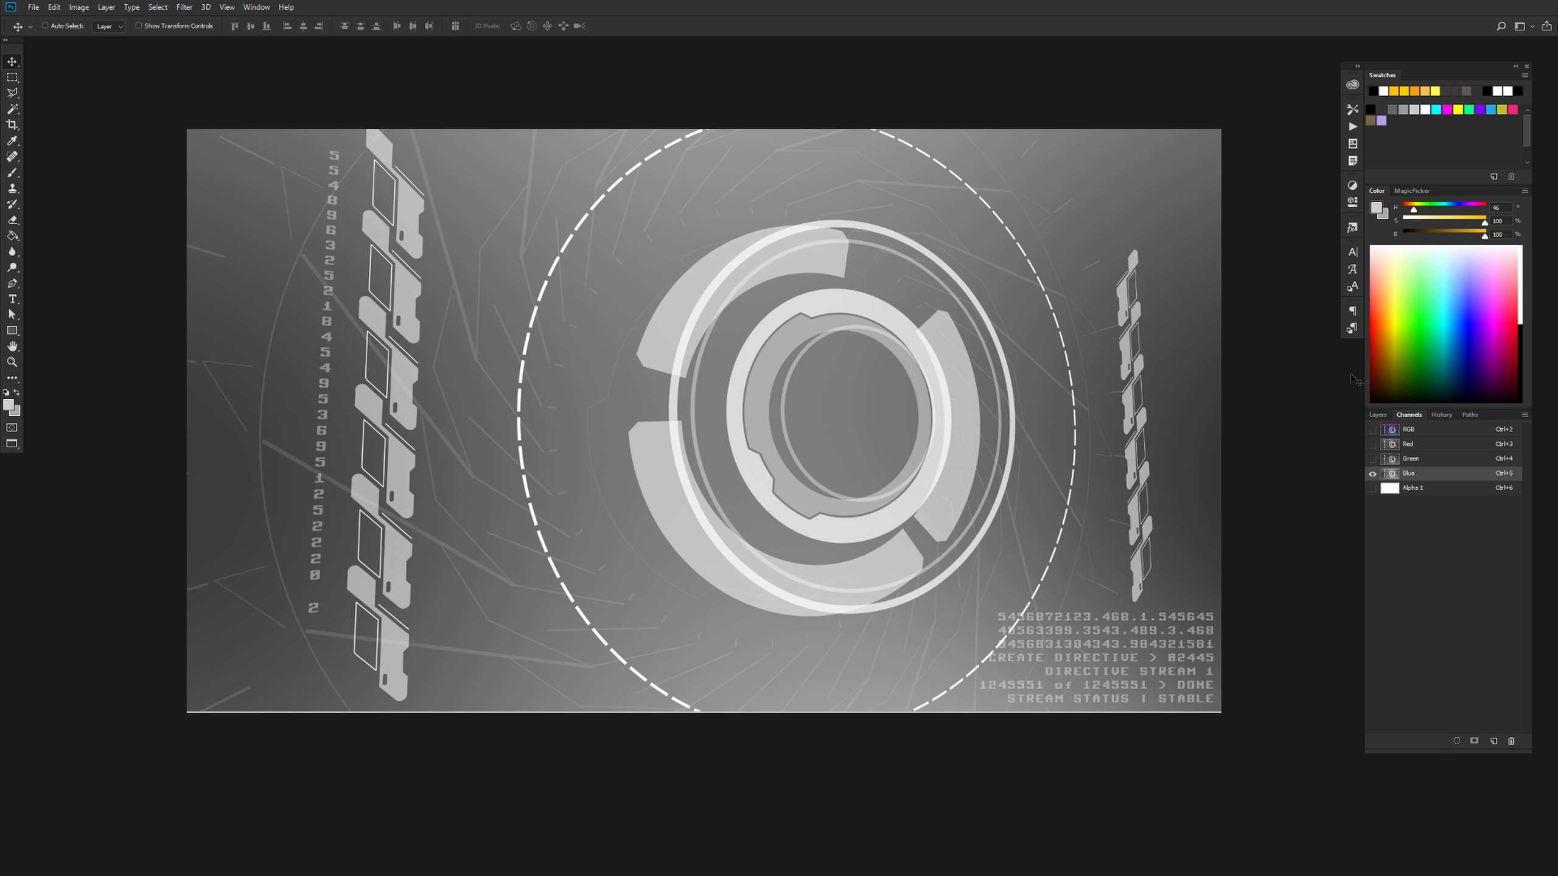
left_click(1378, 416)
left_click(1408, 416)
left_click(1417, 430)
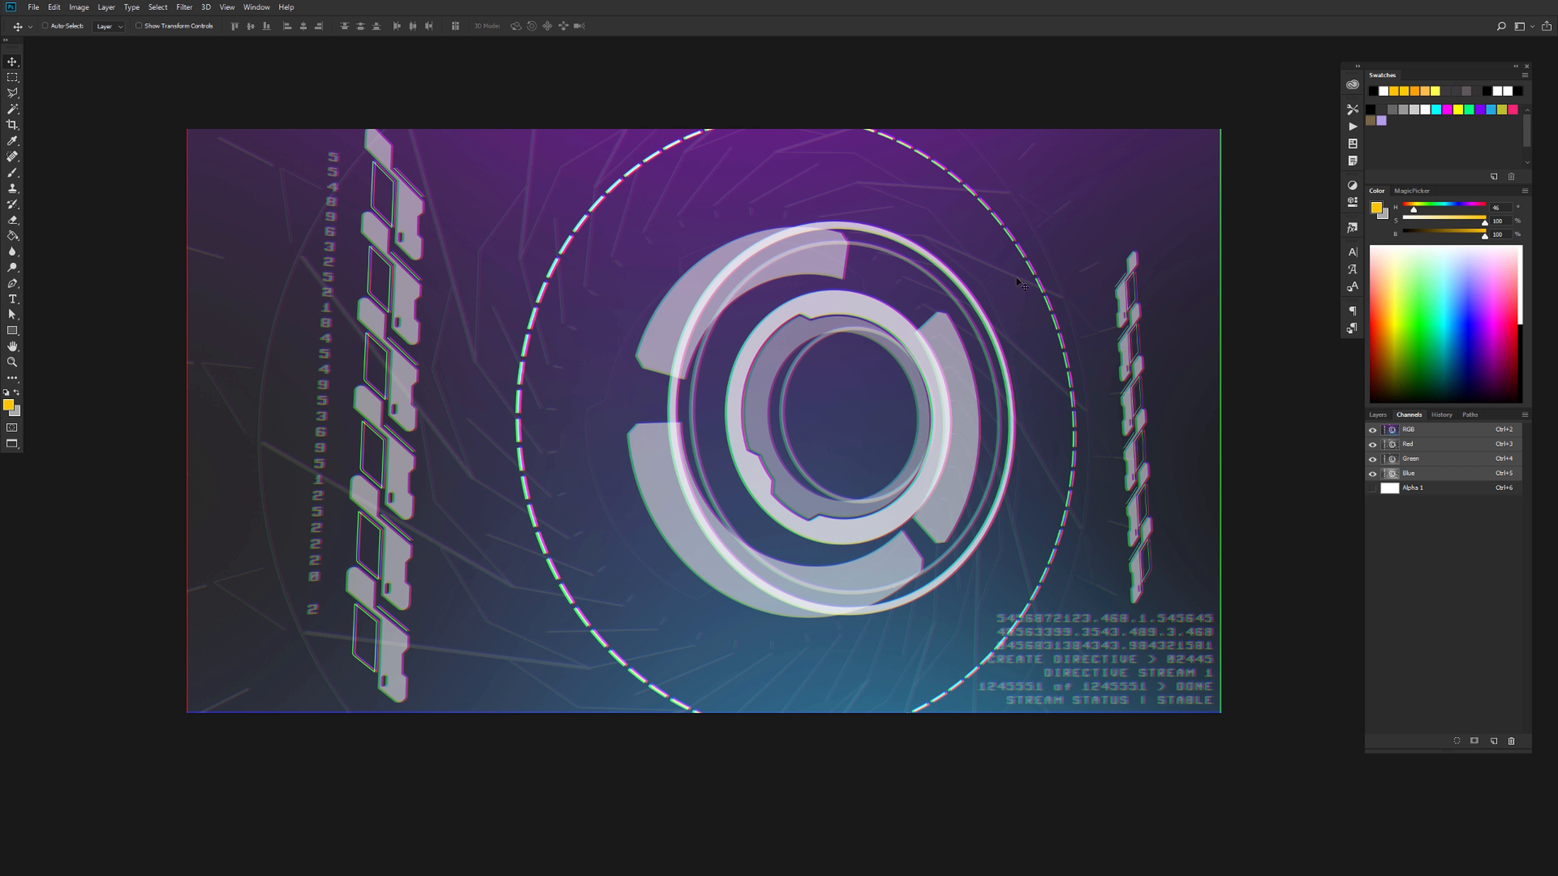
Add a white layer mask to the duplicated layer and display the mask on the canvas
left_click(1377, 417)
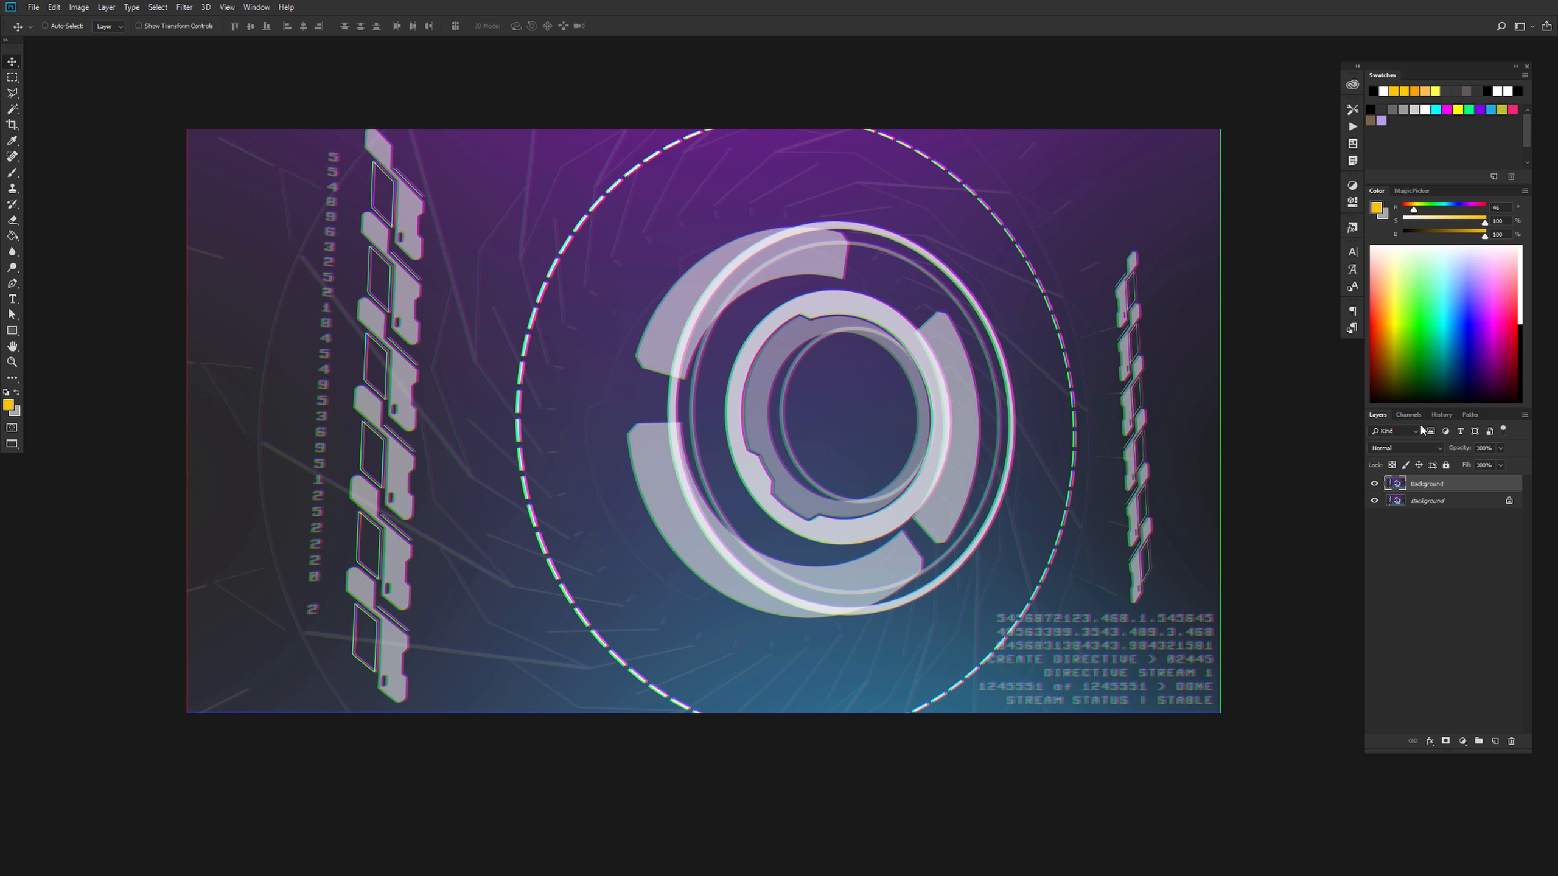
left_click(1445, 741)
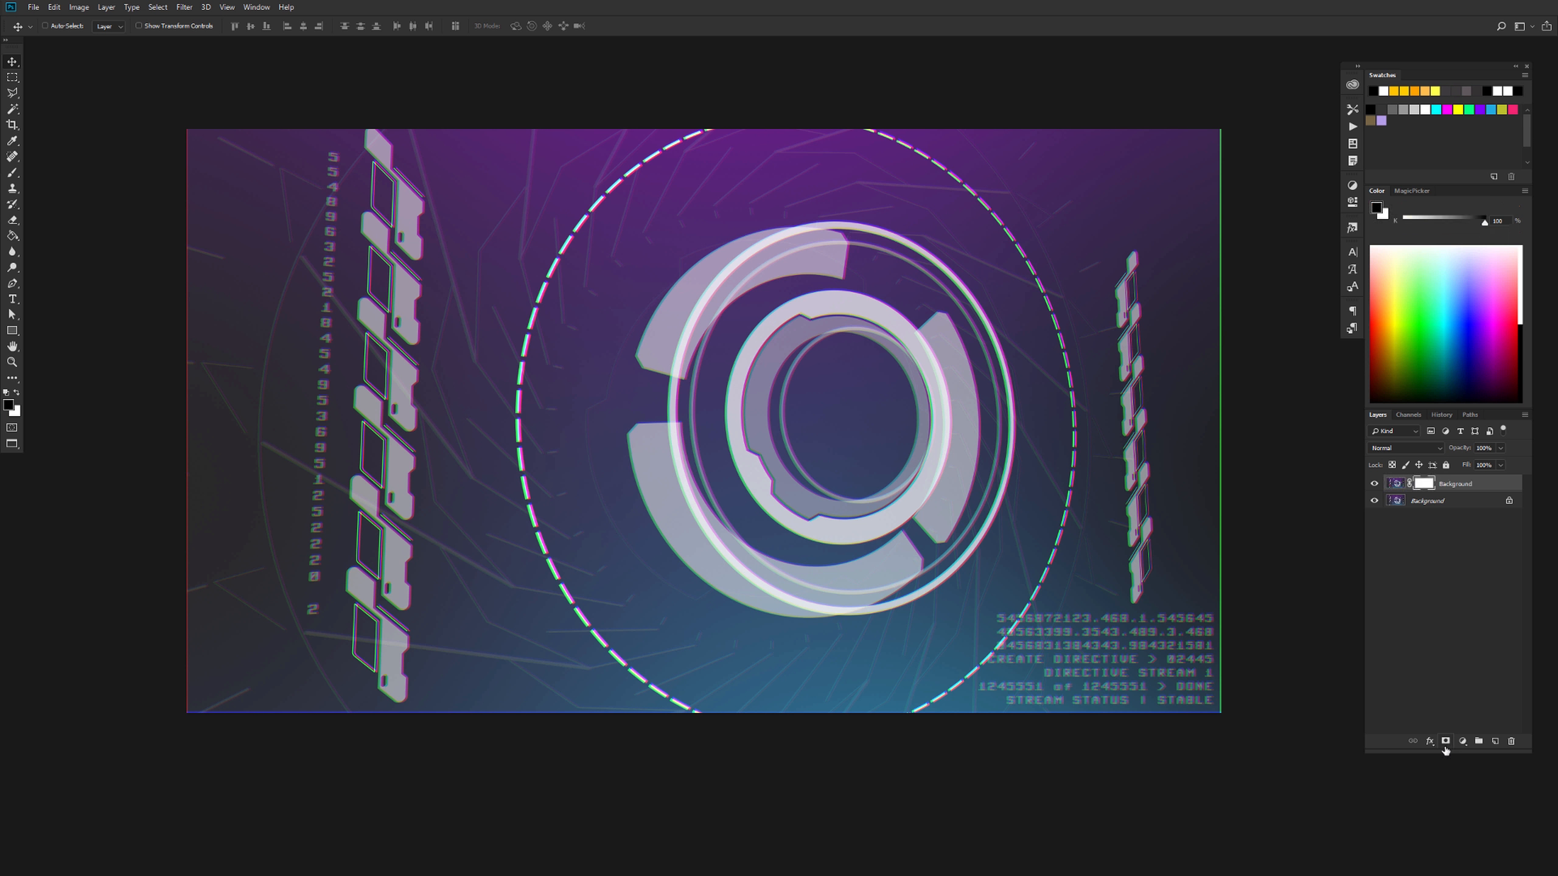
left_click(1432, 485, "alt")
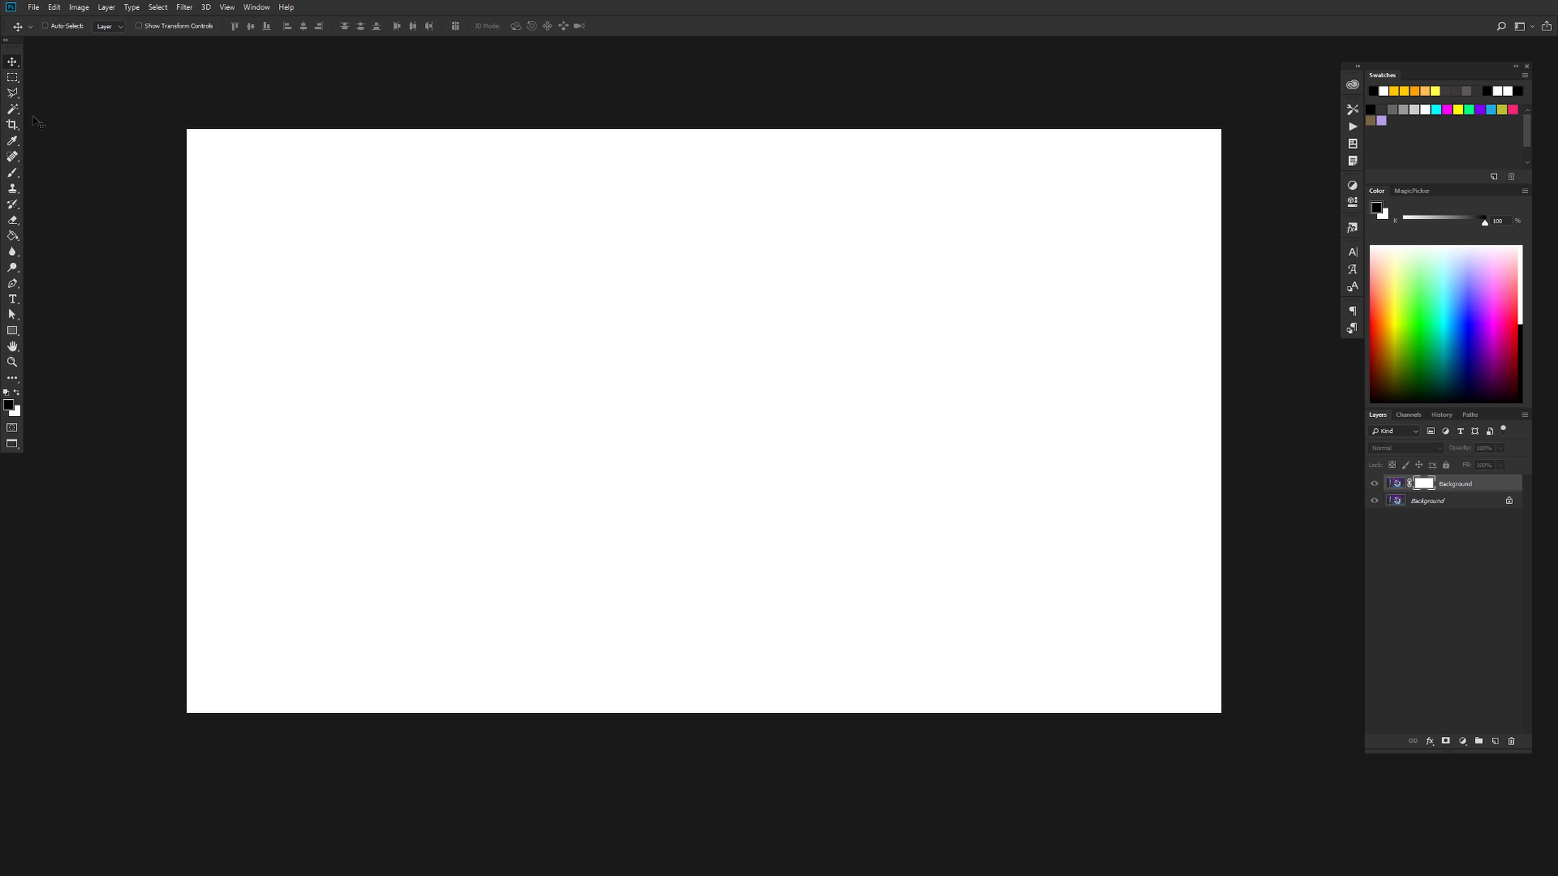
Fill a large central rectangle of the mask with black, leaving a white border around the canvas edges, and deselect
key("m")
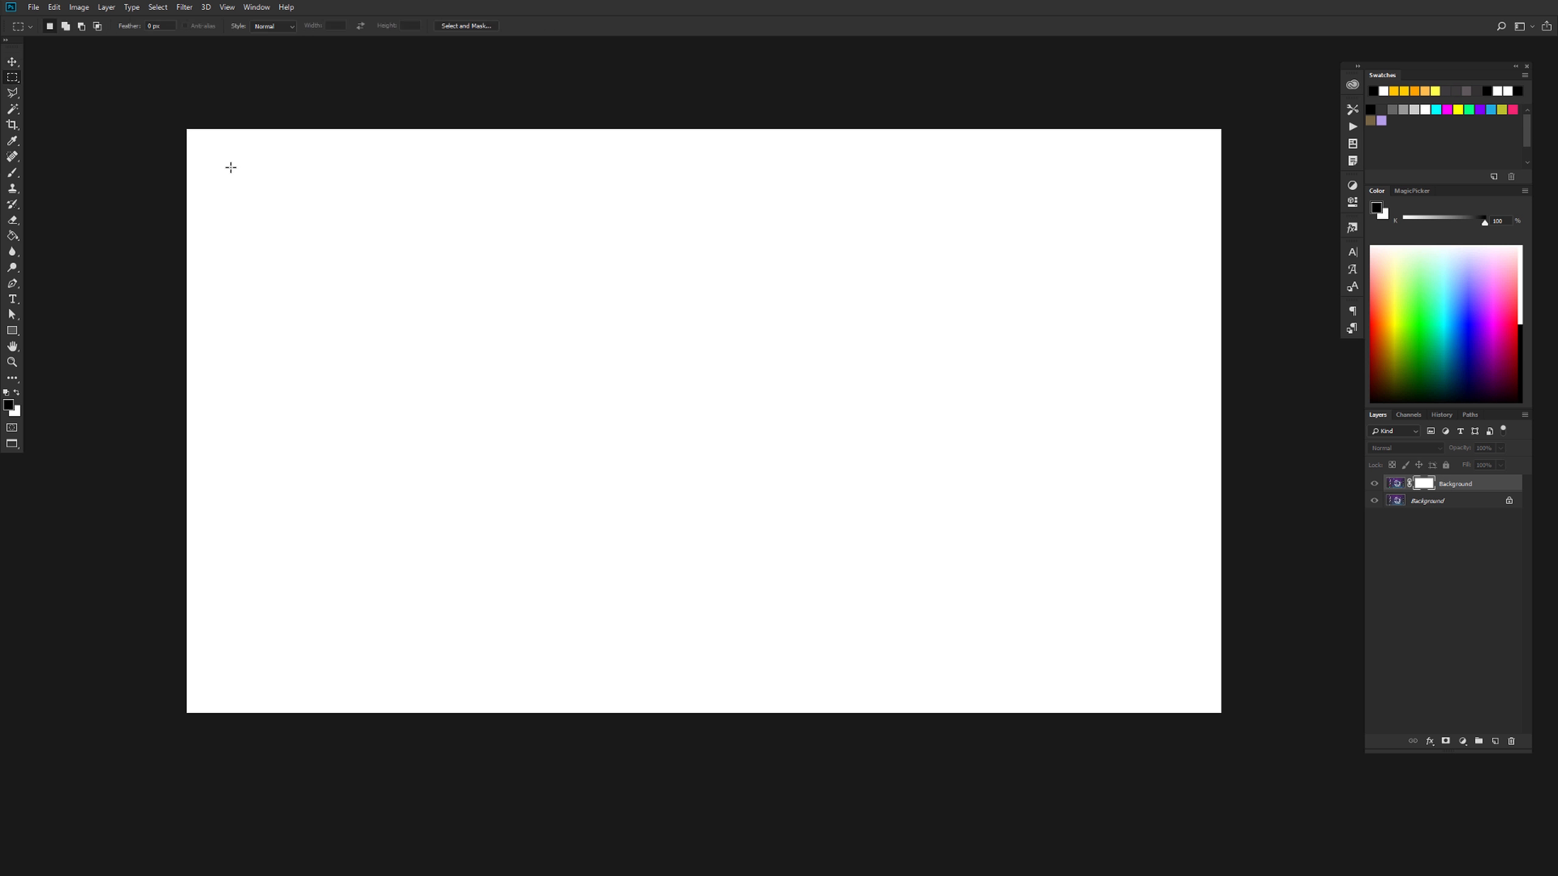
left_click_drag(227, 167, 1170, 671)
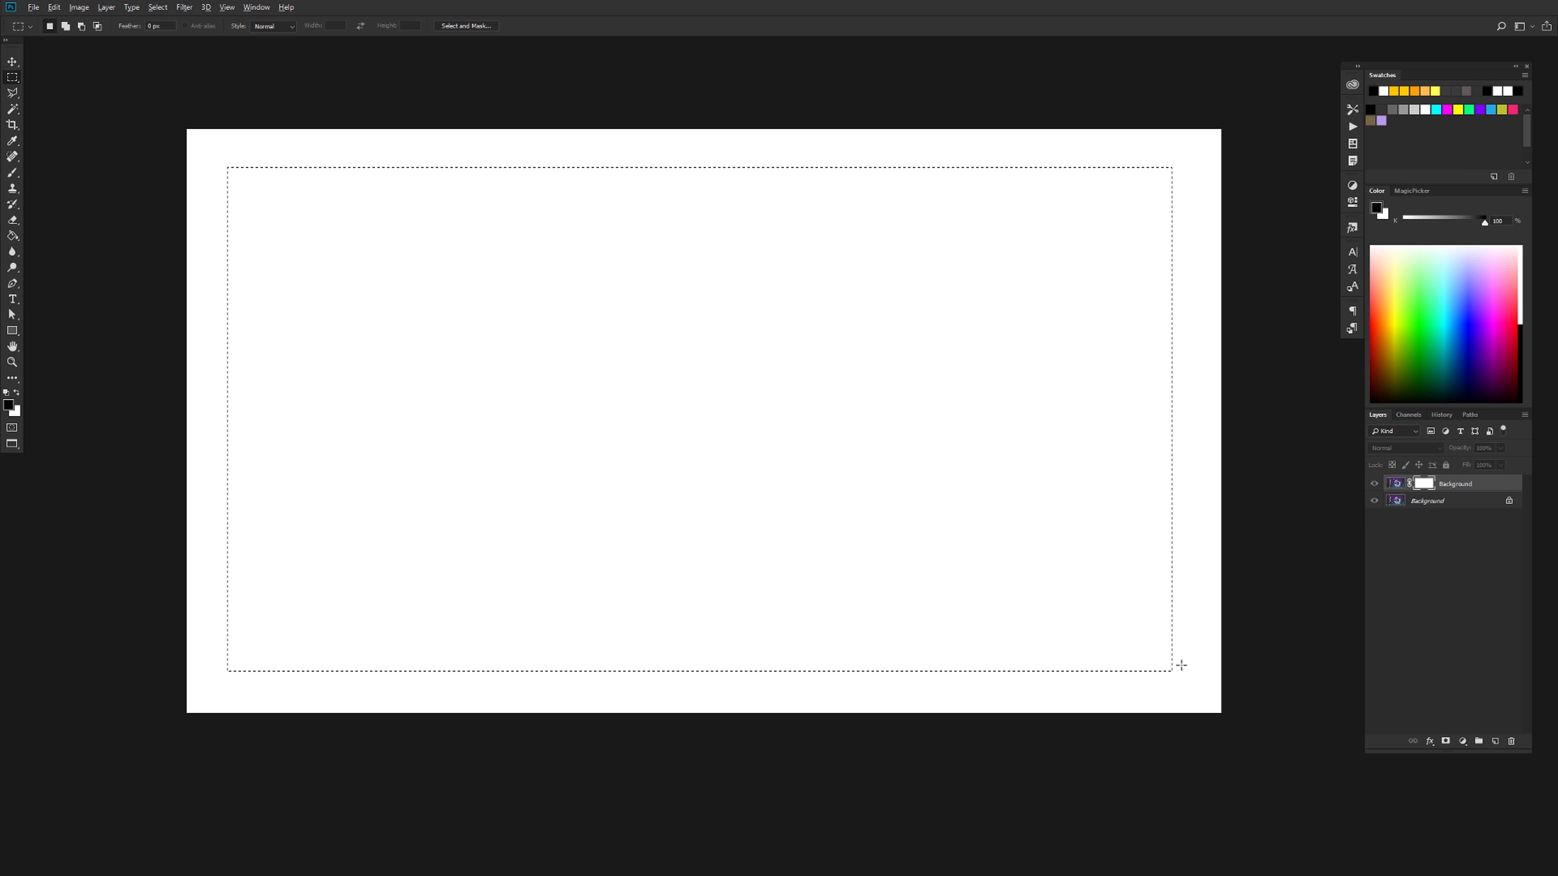
key("alt+BackSpace")
key("ctrl+d")
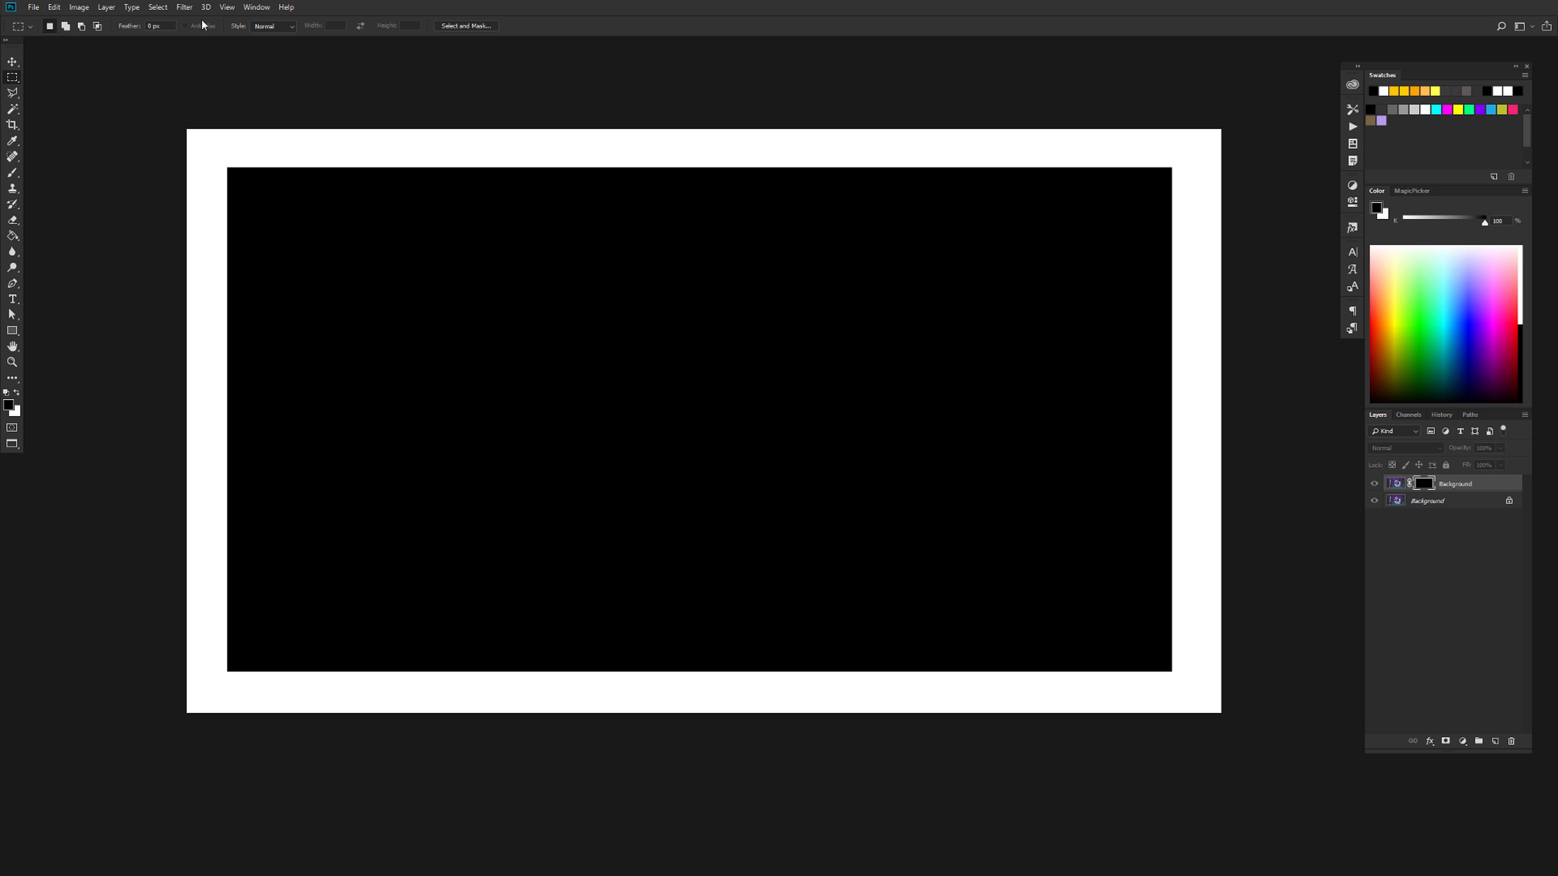
Apply a Gaussian Blur with a 260-pixel radius to the layer mask and return to the normal image view
left_click(186, 9)
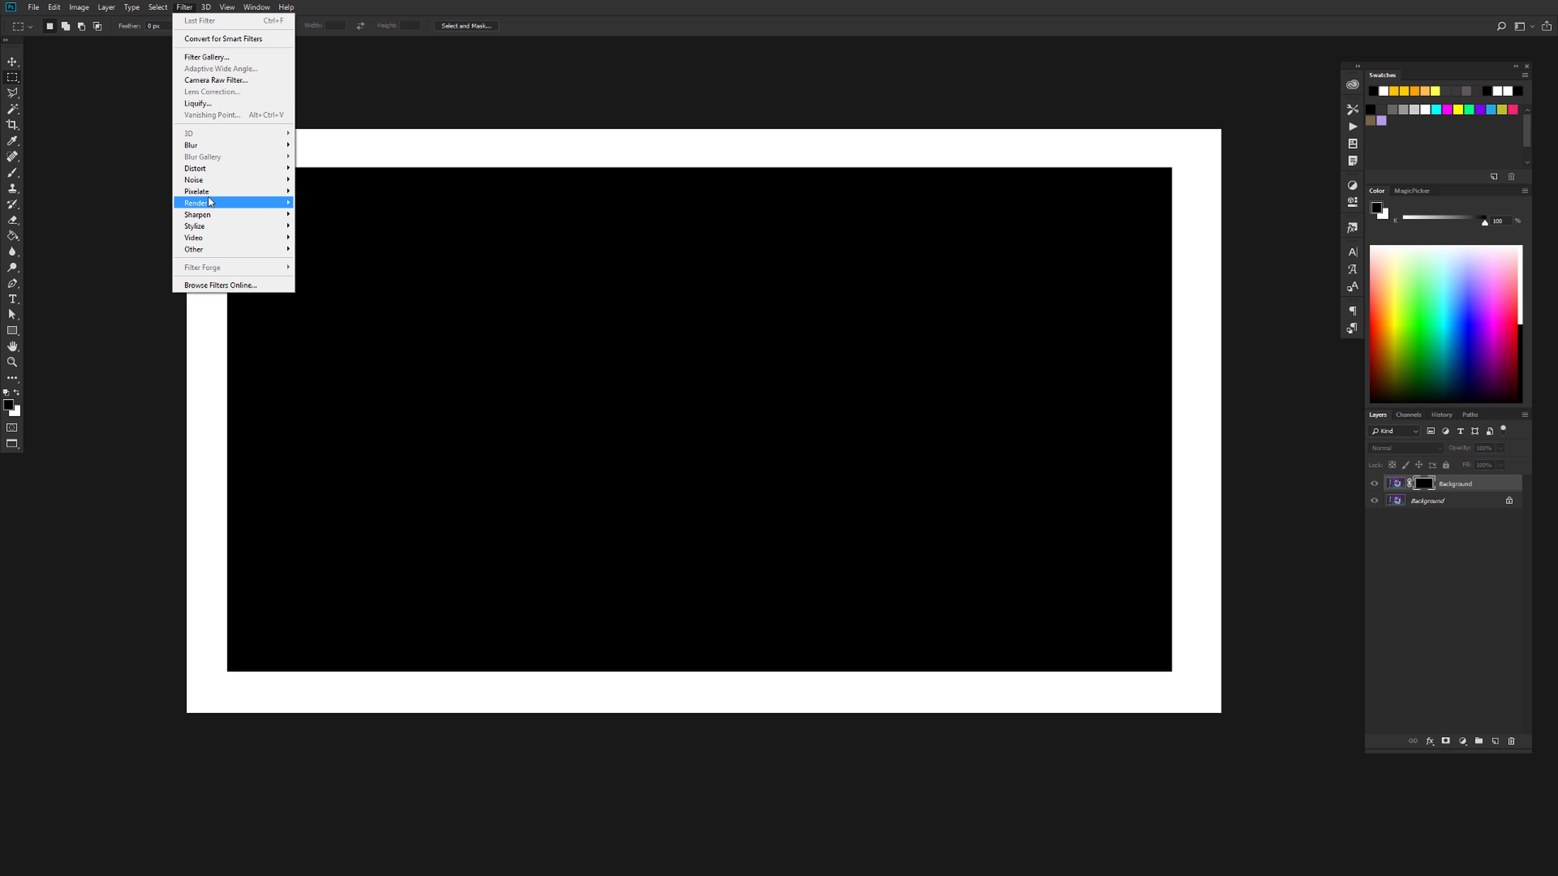
mouse_move(216, 146)
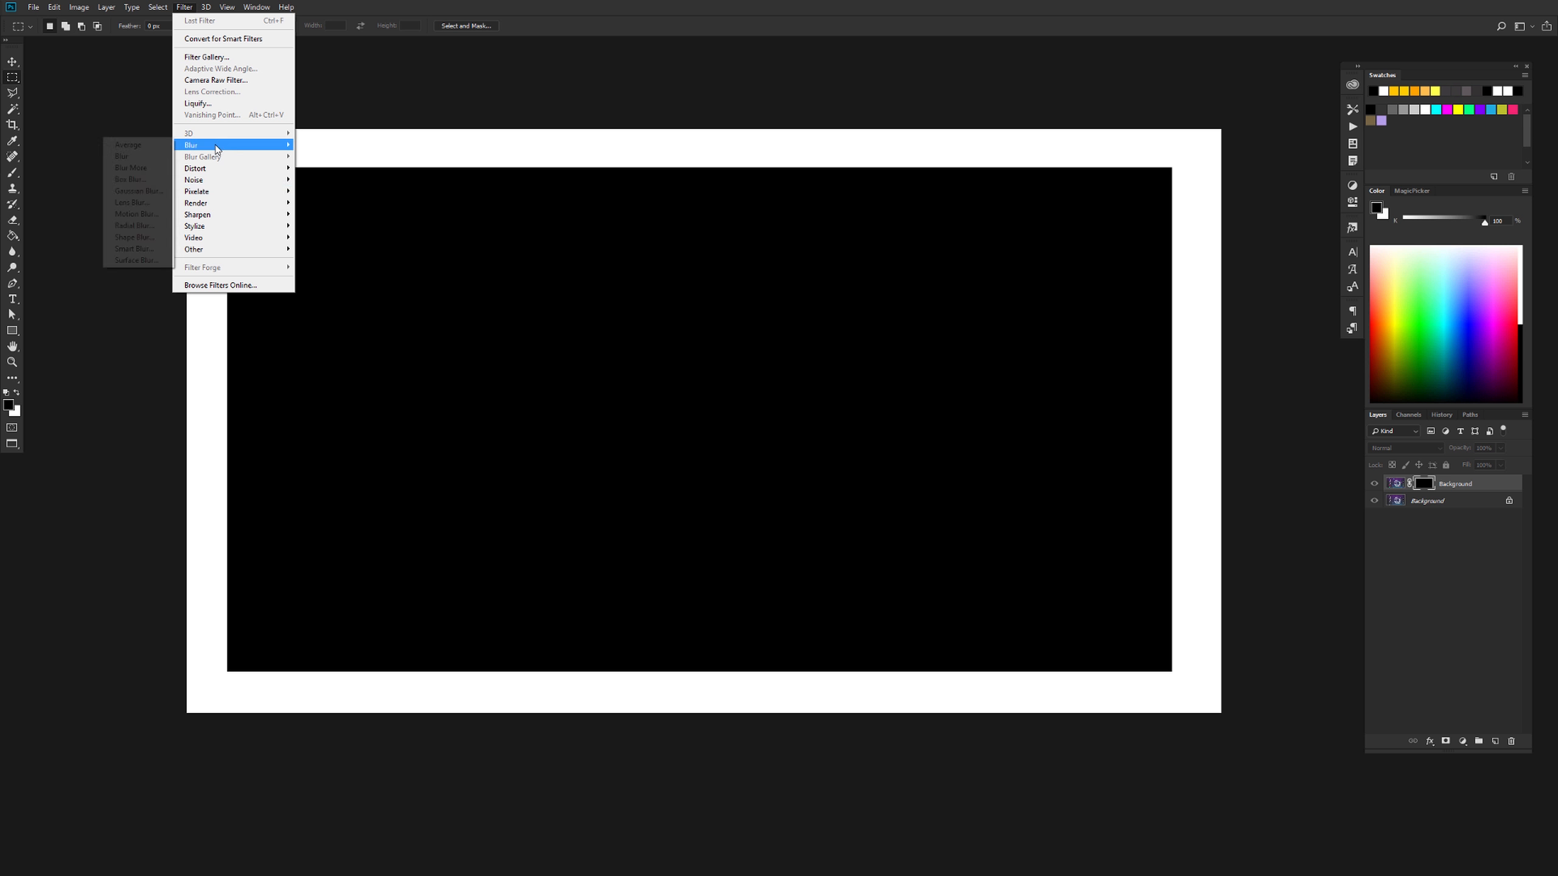
left_click(139, 191)
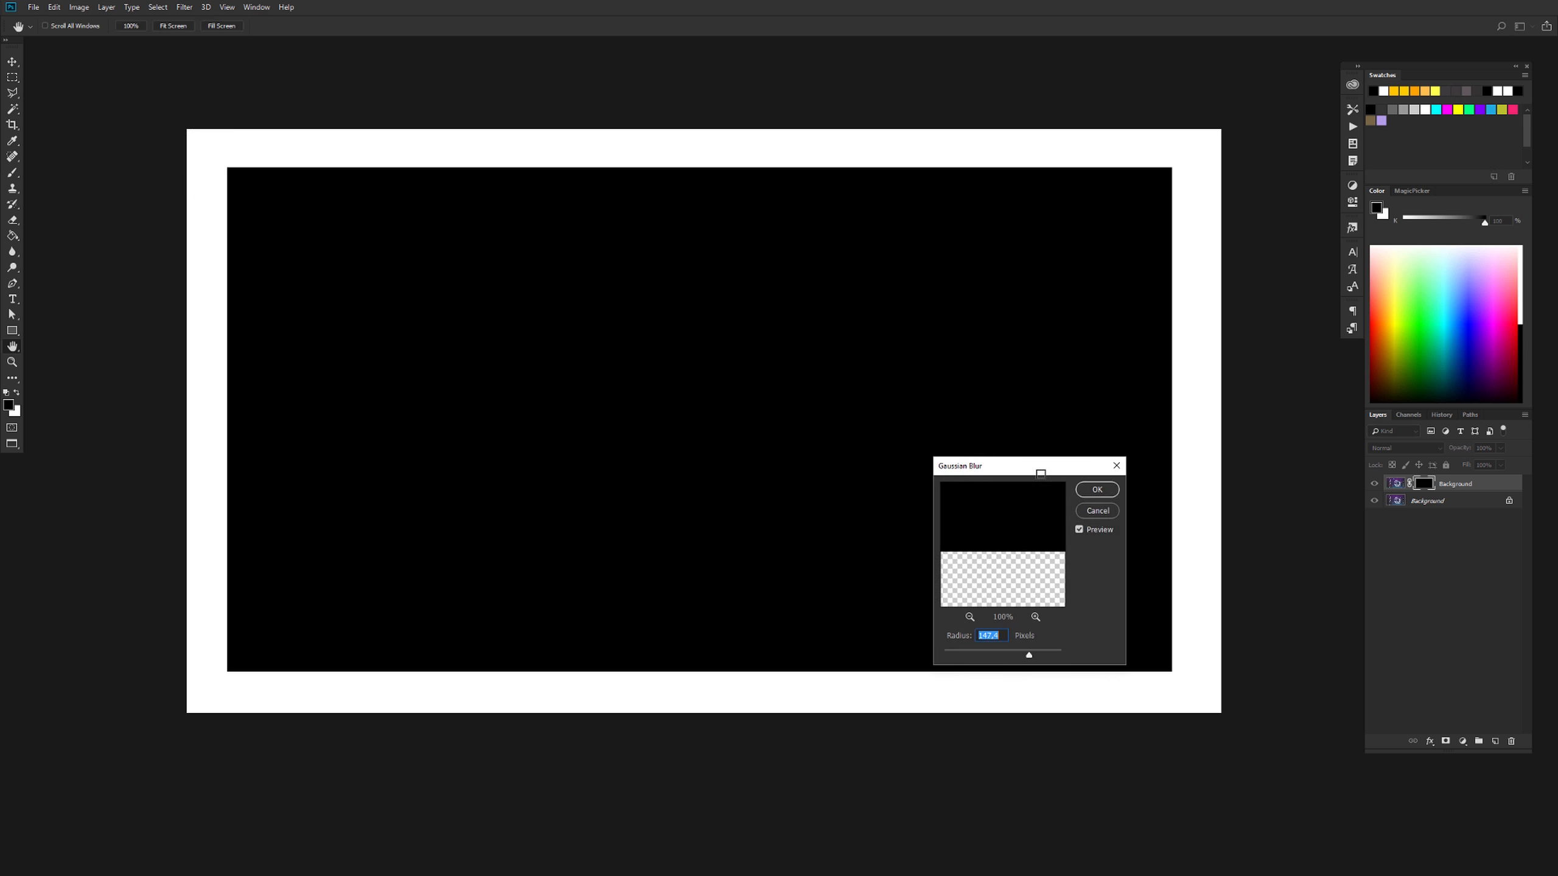
left_click_drag(1049, 656, 1046, 659)
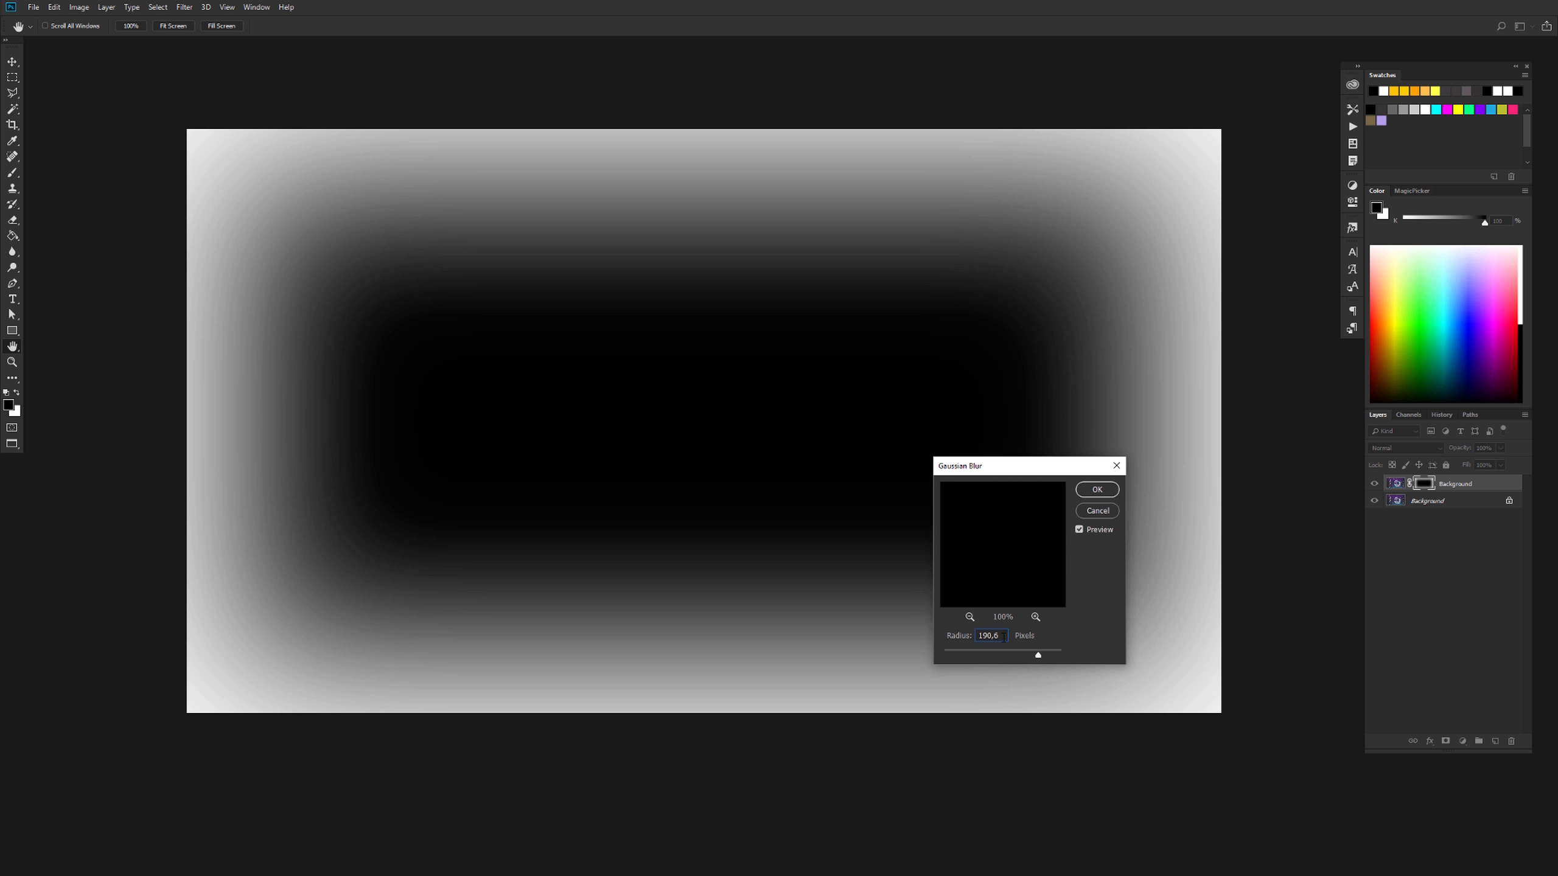
type("260")
left_click(1097, 489)
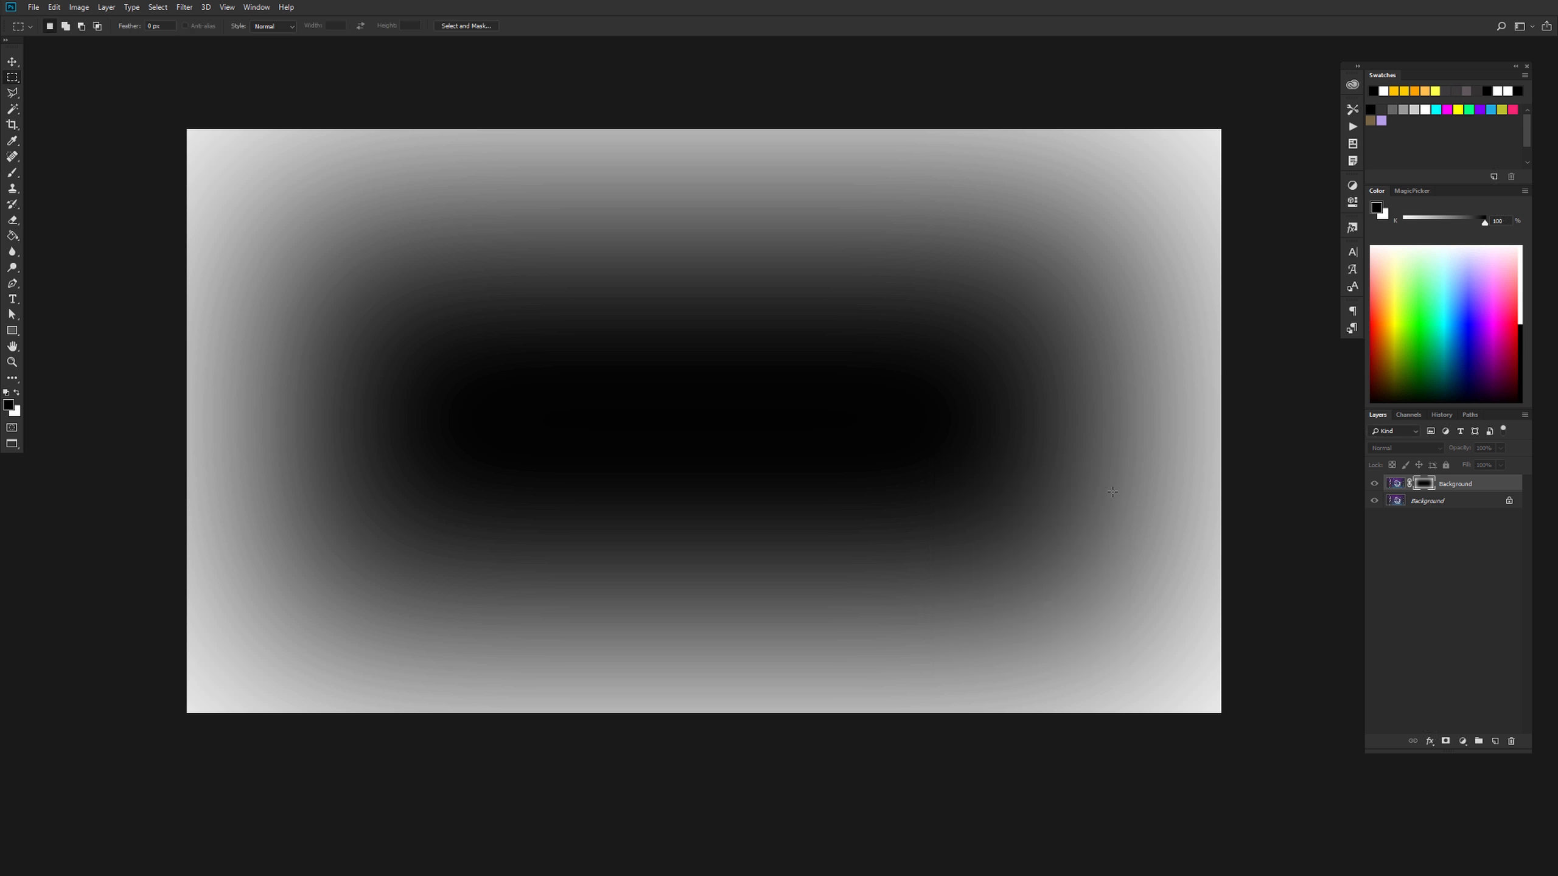
left_click(1430, 487, "alt")
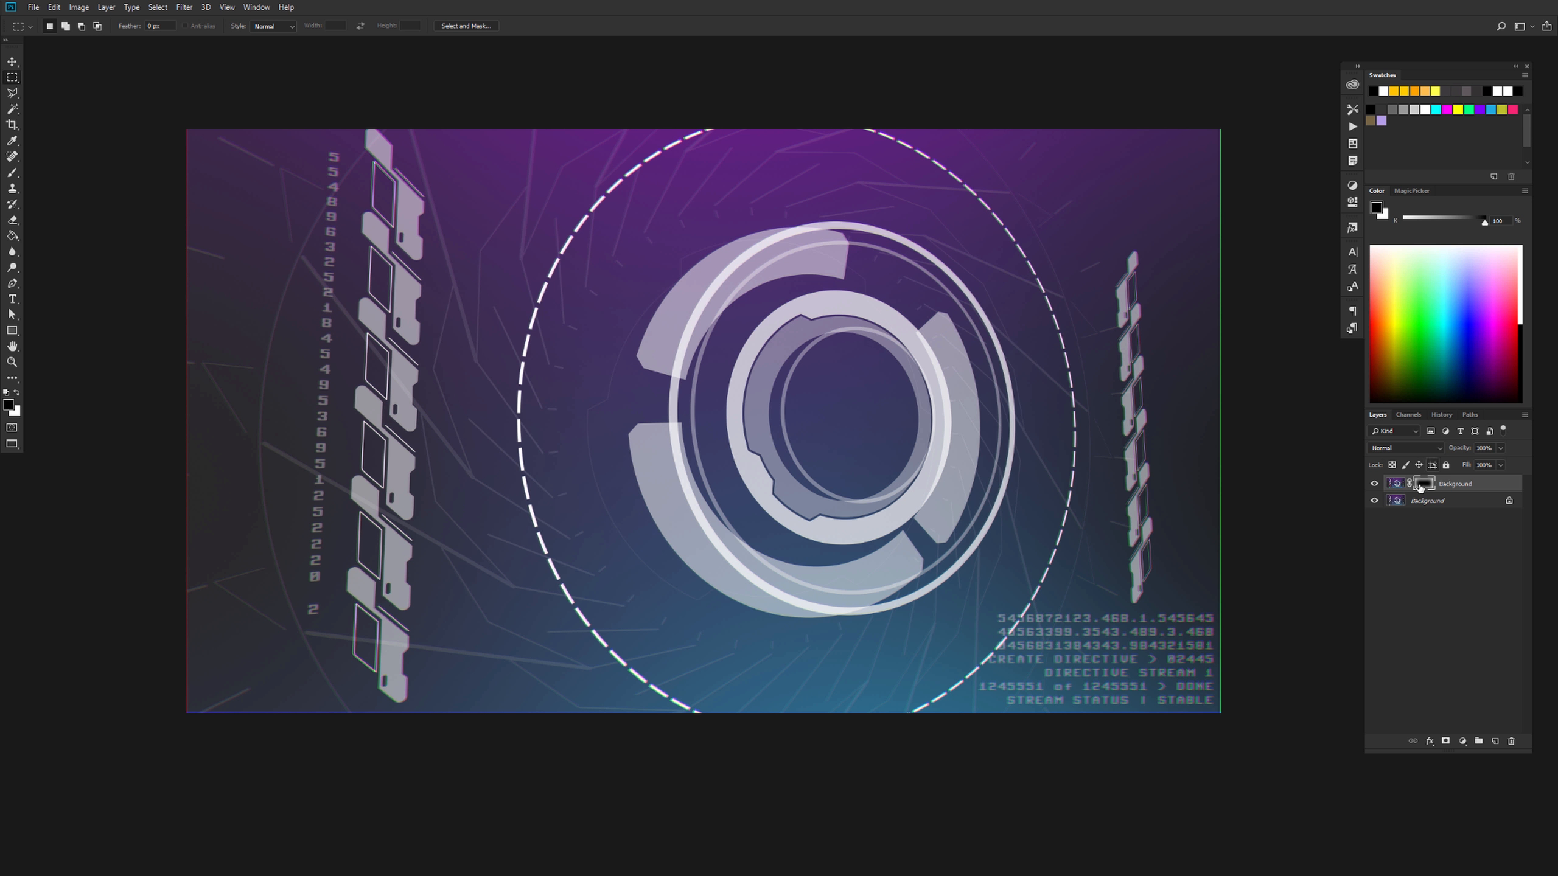
Examine the colour fringing up close from the central rings out to the edges of the image
key("ctrl+plus")
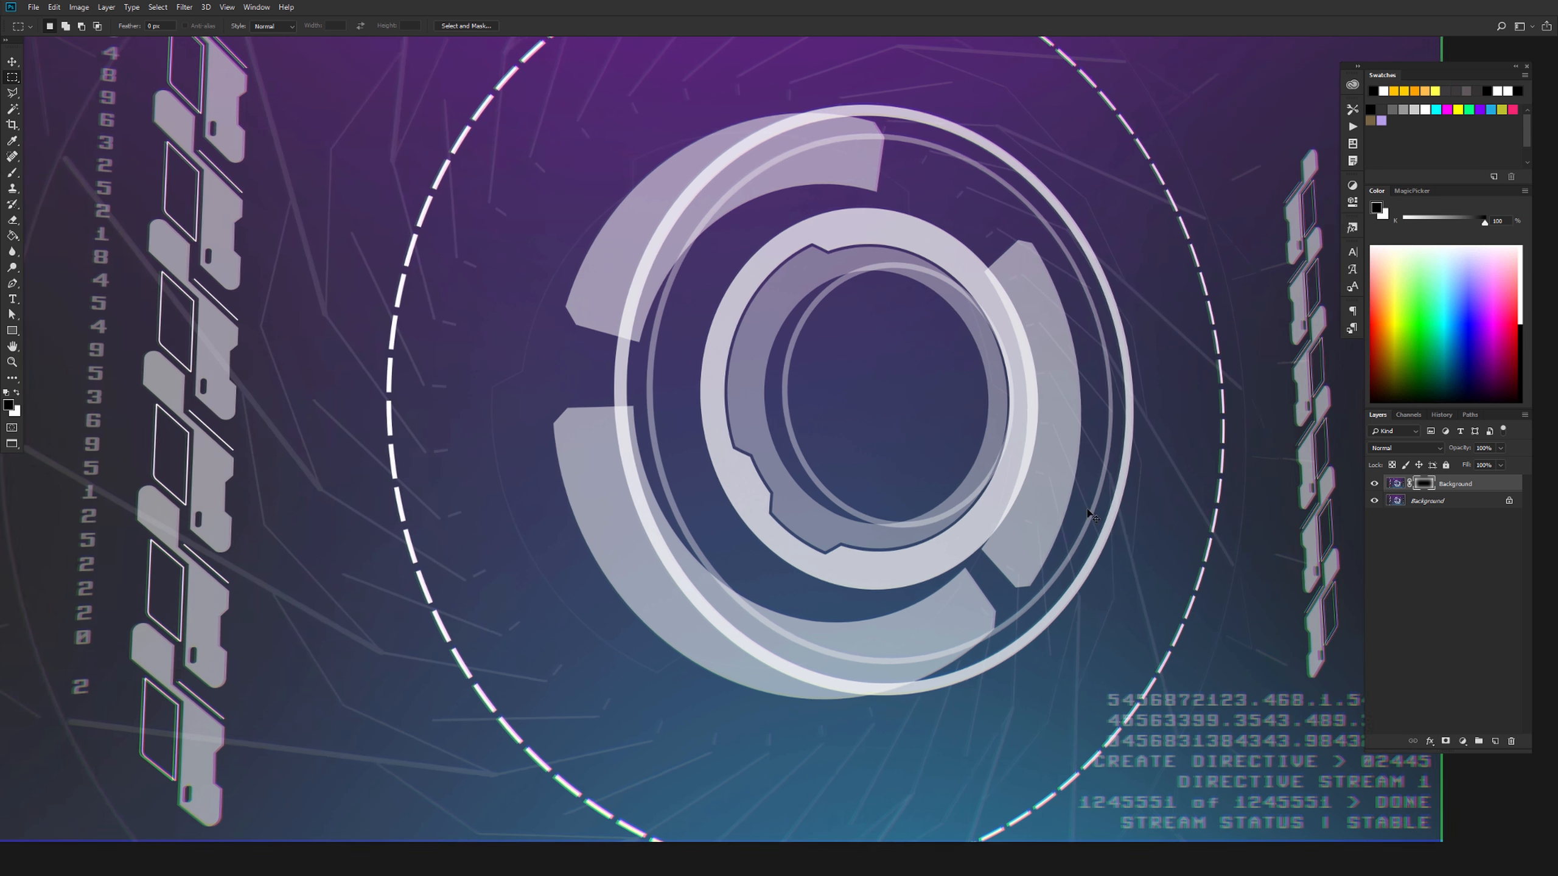
key("ctrl+plus")
key("ctrl+plus")
key("ctrl+plus")
key("ctrl+plus")
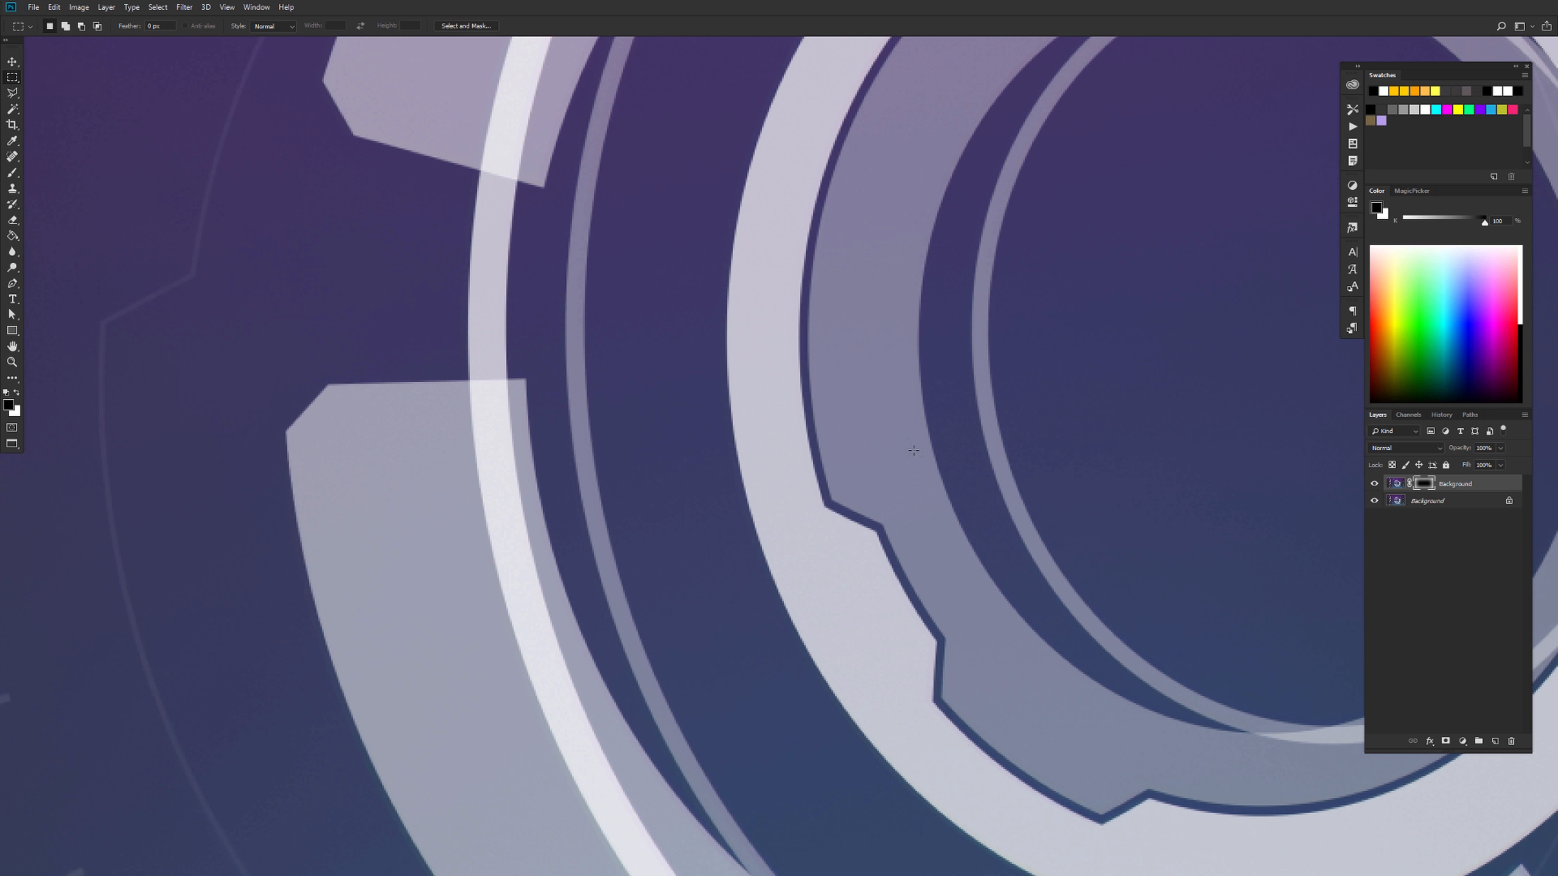
left_click_drag(580, 491, 936, 438)
left_click_drag(341, 493, 924, 479)
left_click_drag(592, 579, 873, 479)
left_click_drag(537, 610, 660, 644)
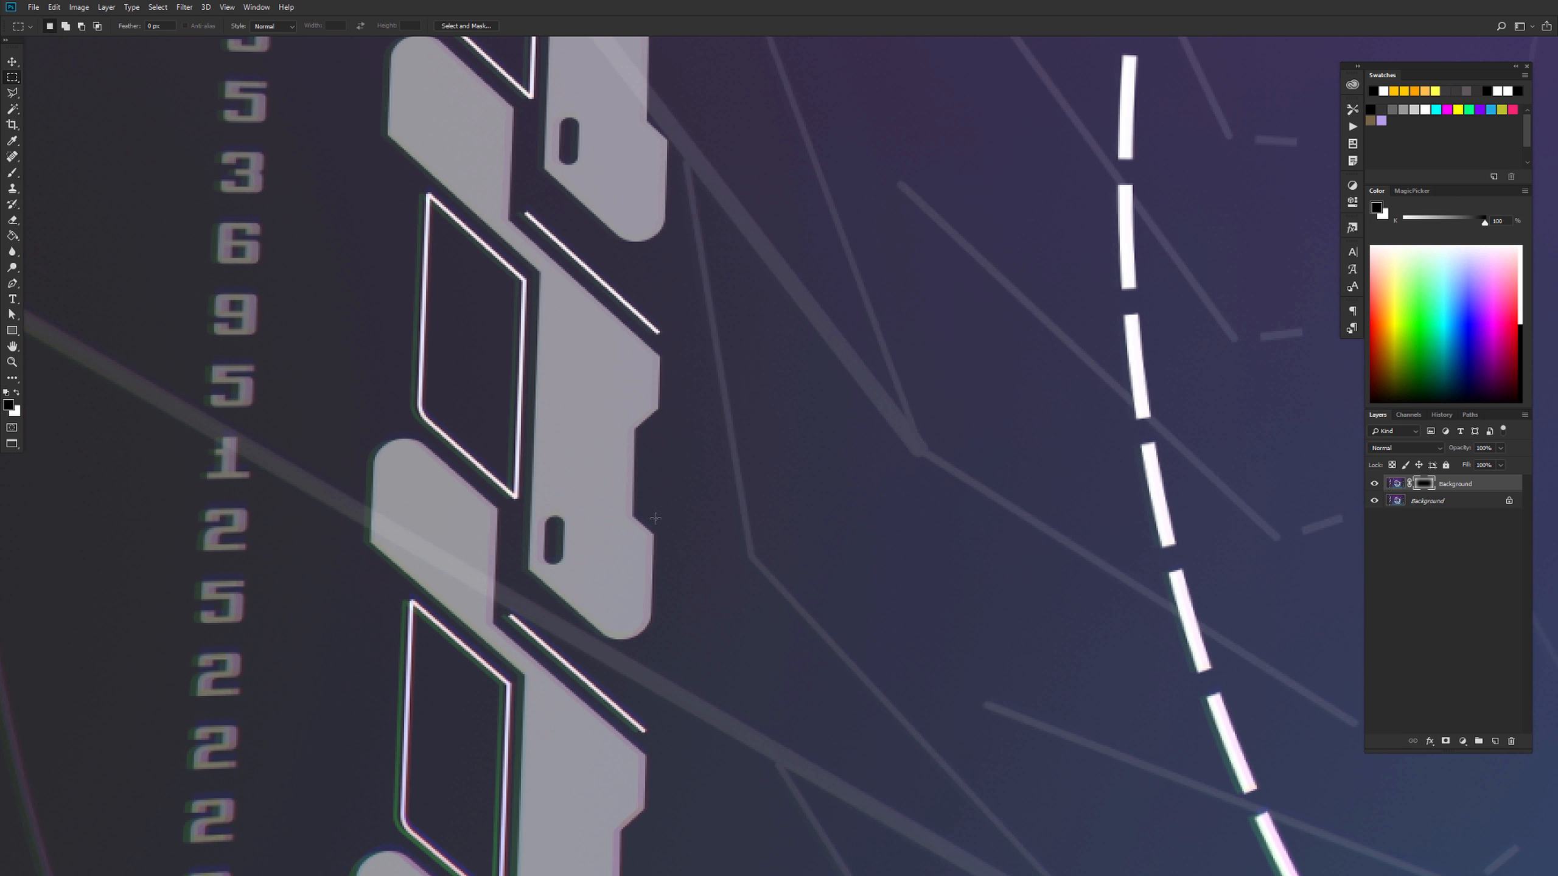
left_click_drag(644, 451, 840, 642)
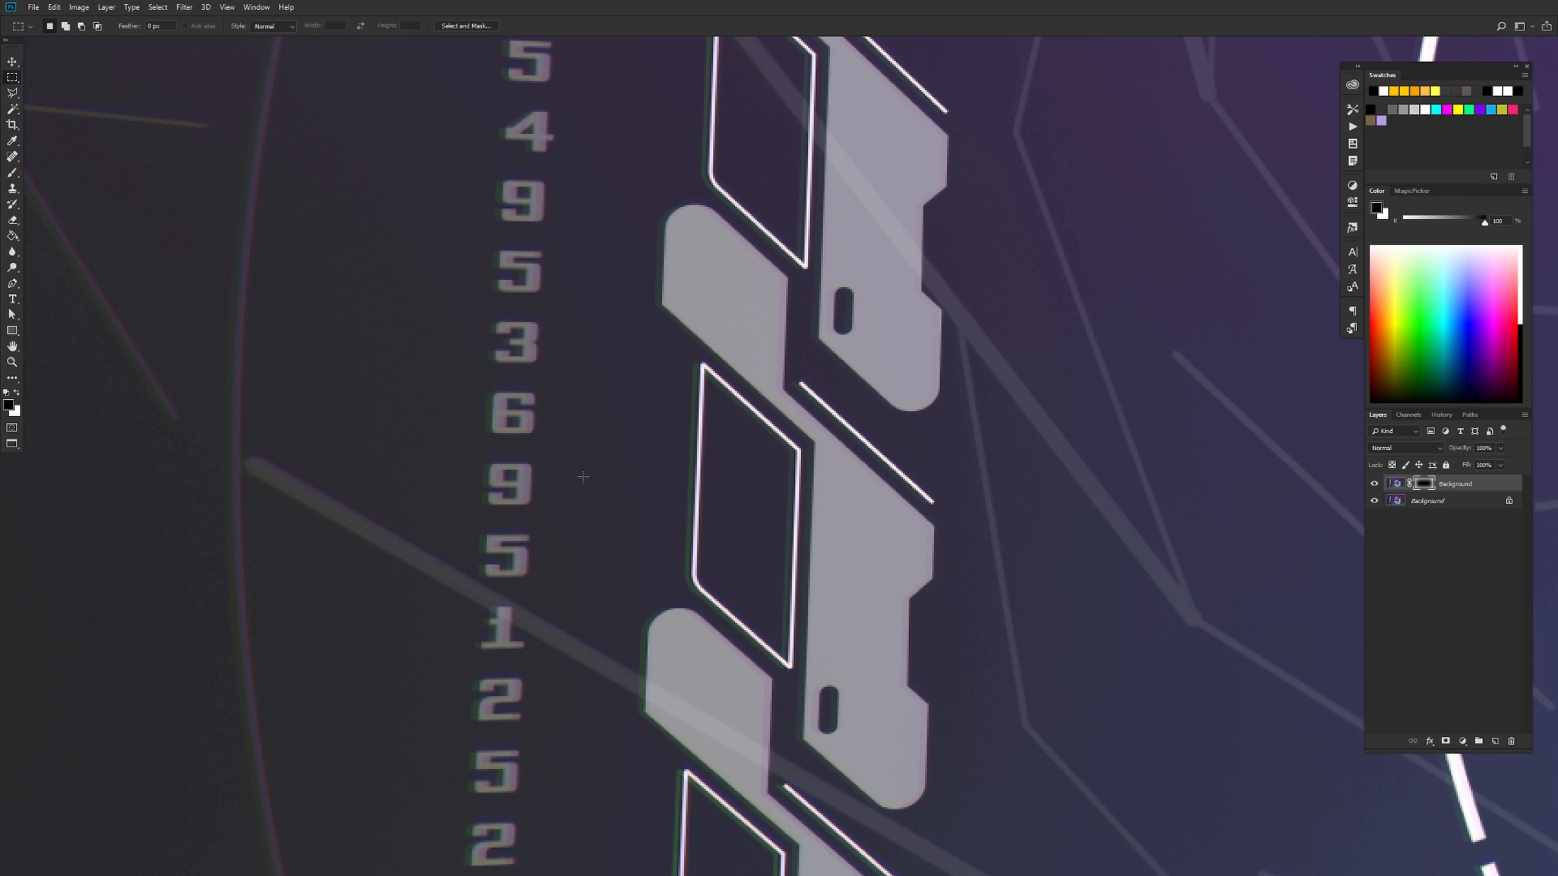
left_click_drag(671, 452, 624, 540)
left_click_drag(574, 277, 802, 699)
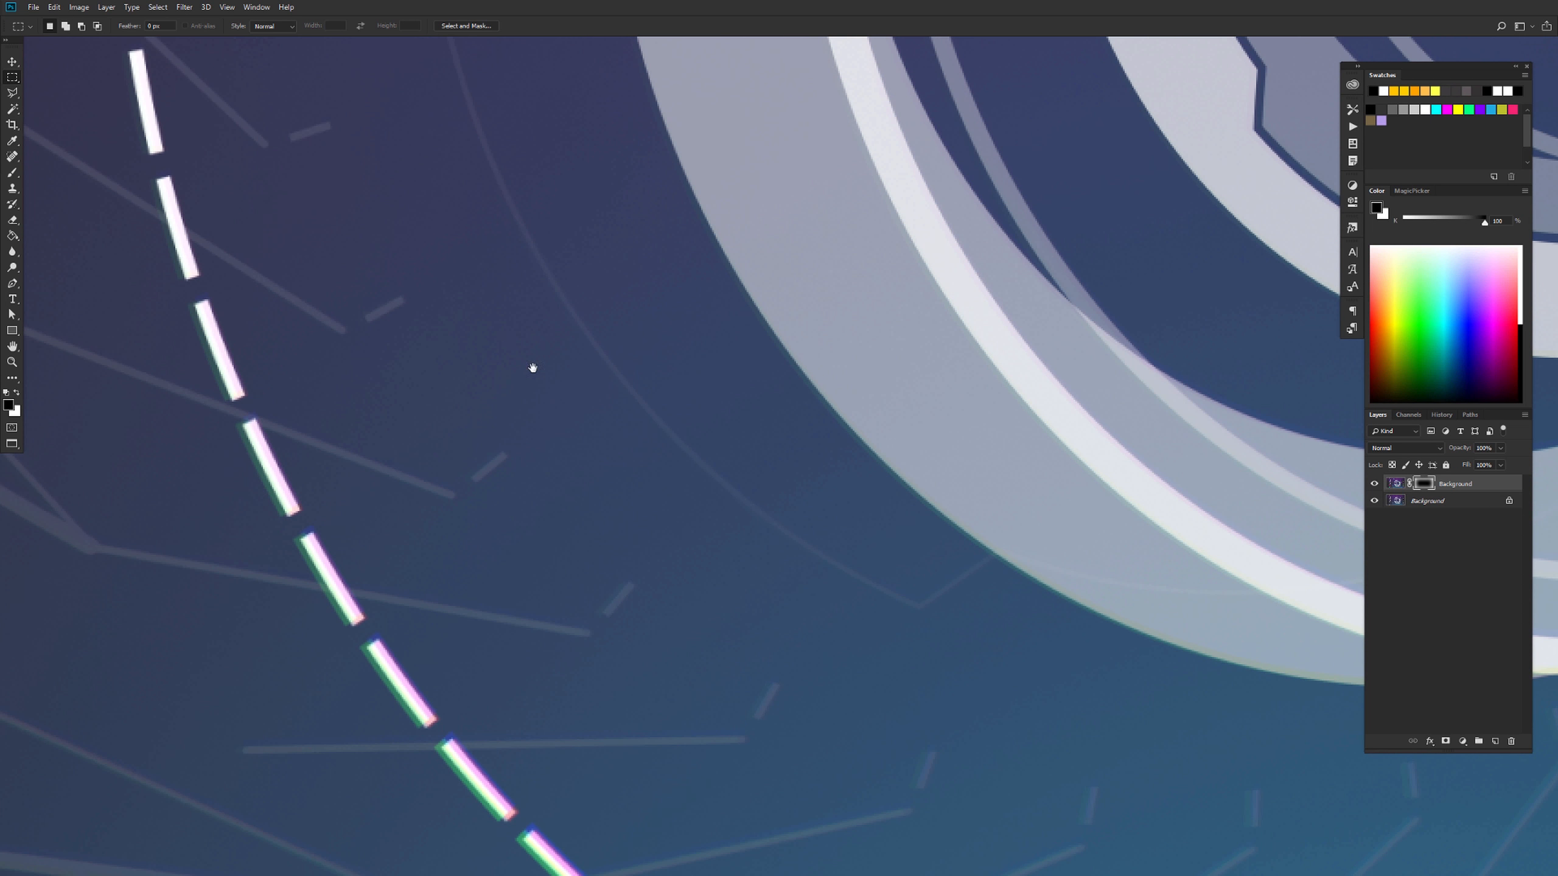
left_click_drag(494, 323, 612, 271)
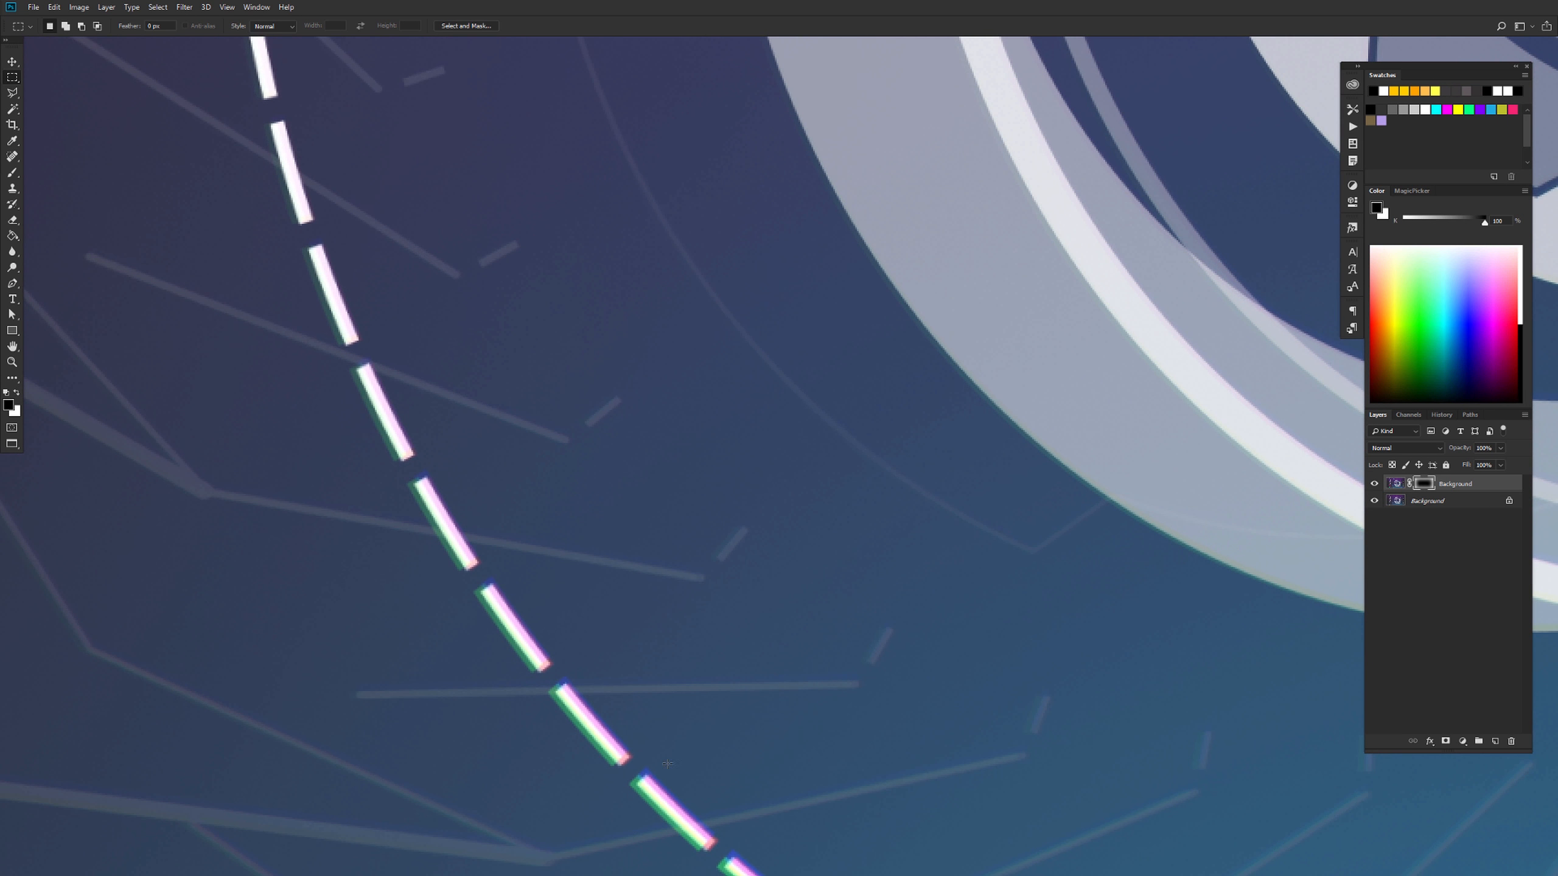
key("ctrl+minus")
key("ctrl+minus")
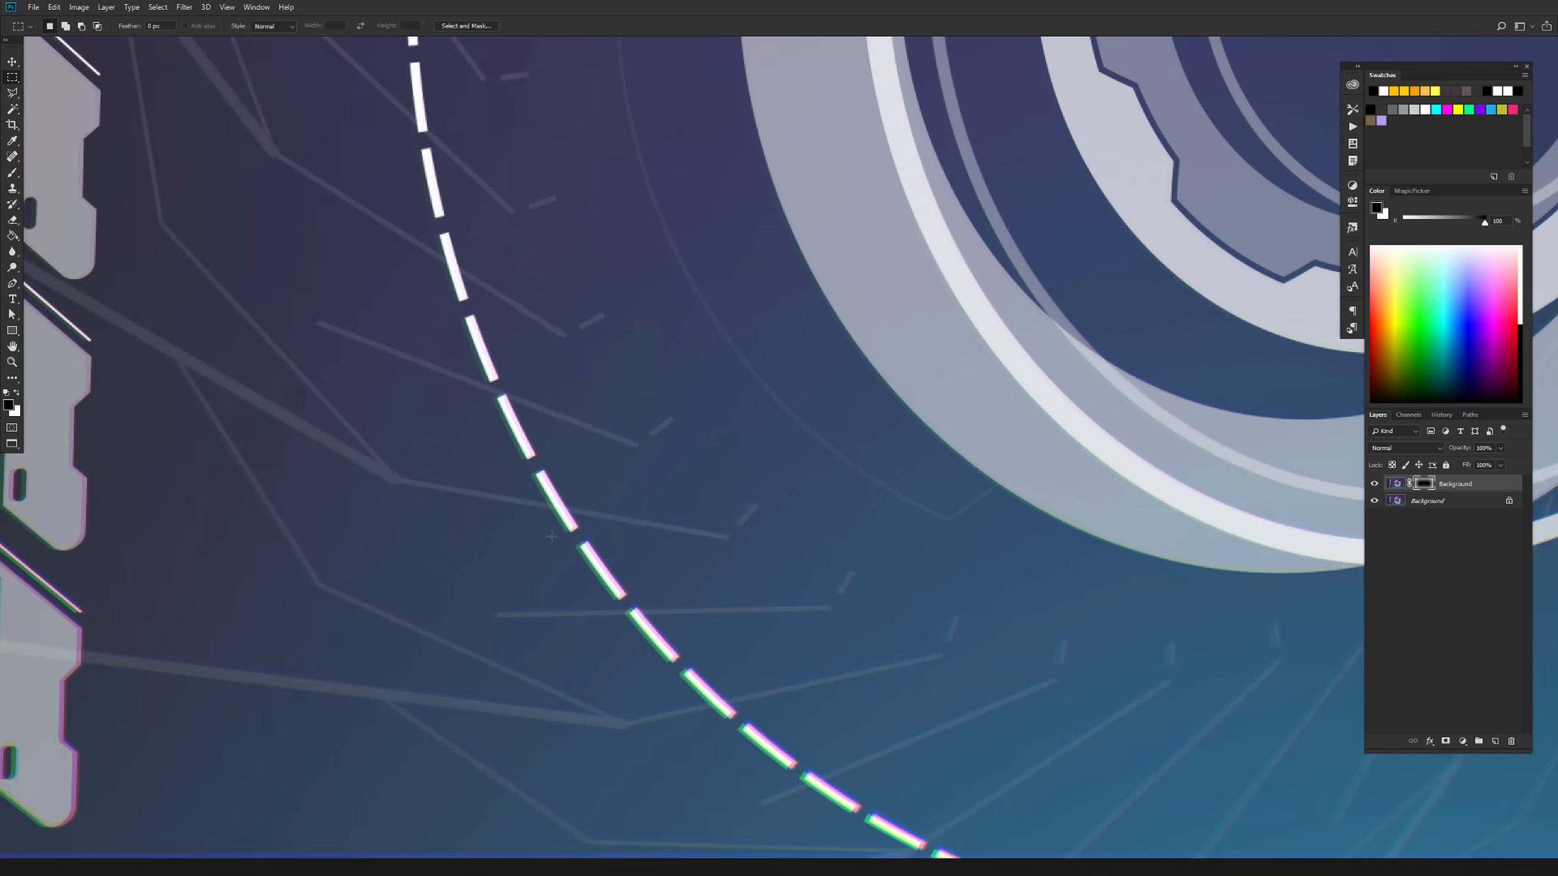
left_click_drag(811, 416, 591, 546)
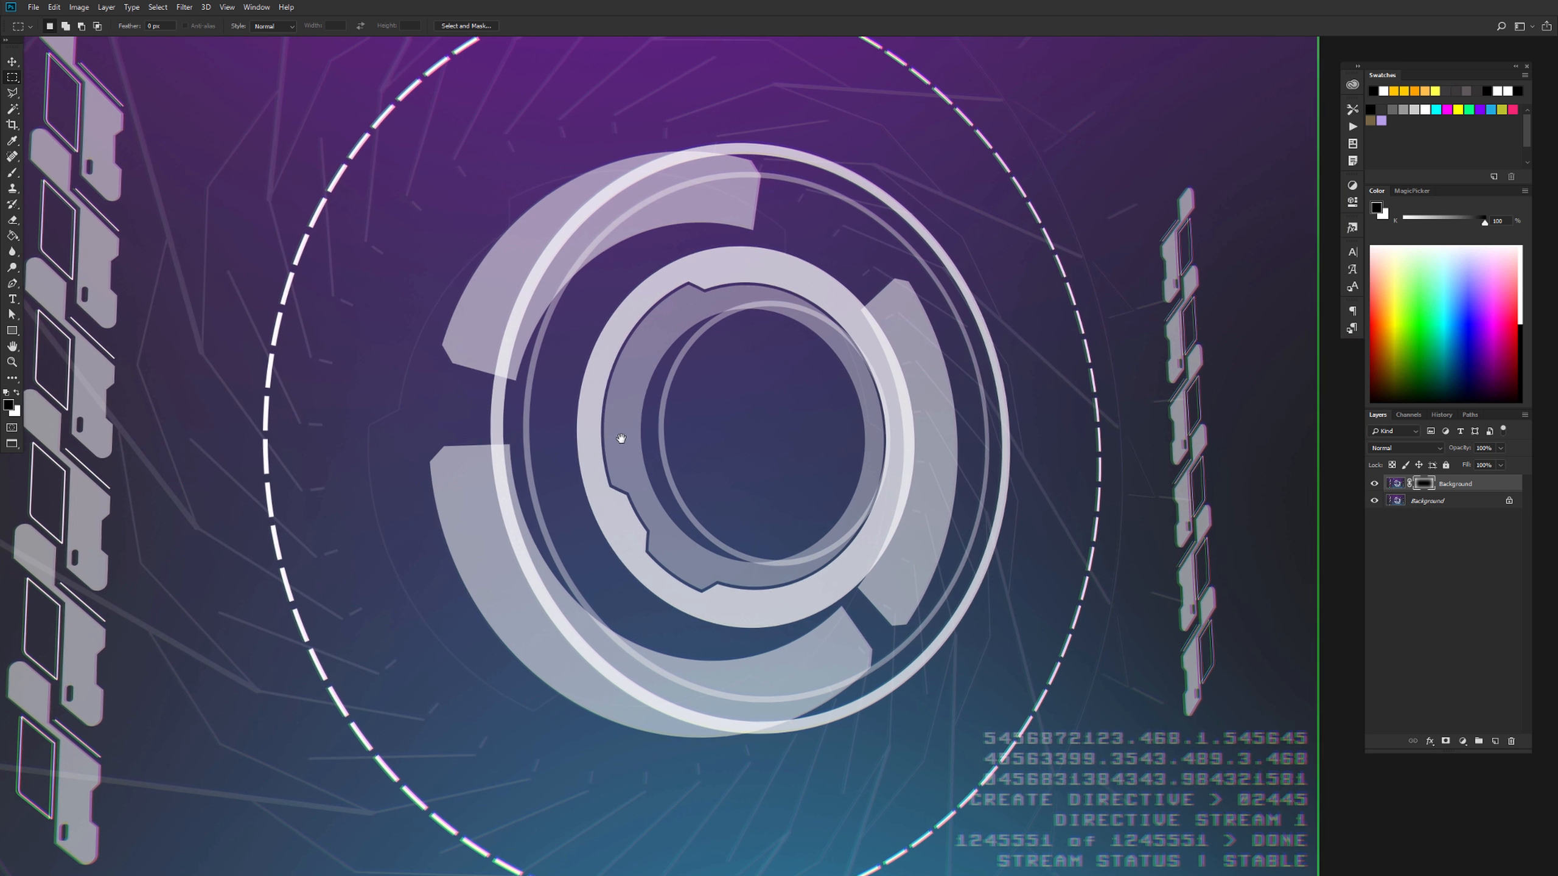
left_click_drag(665, 473, 686, 494)
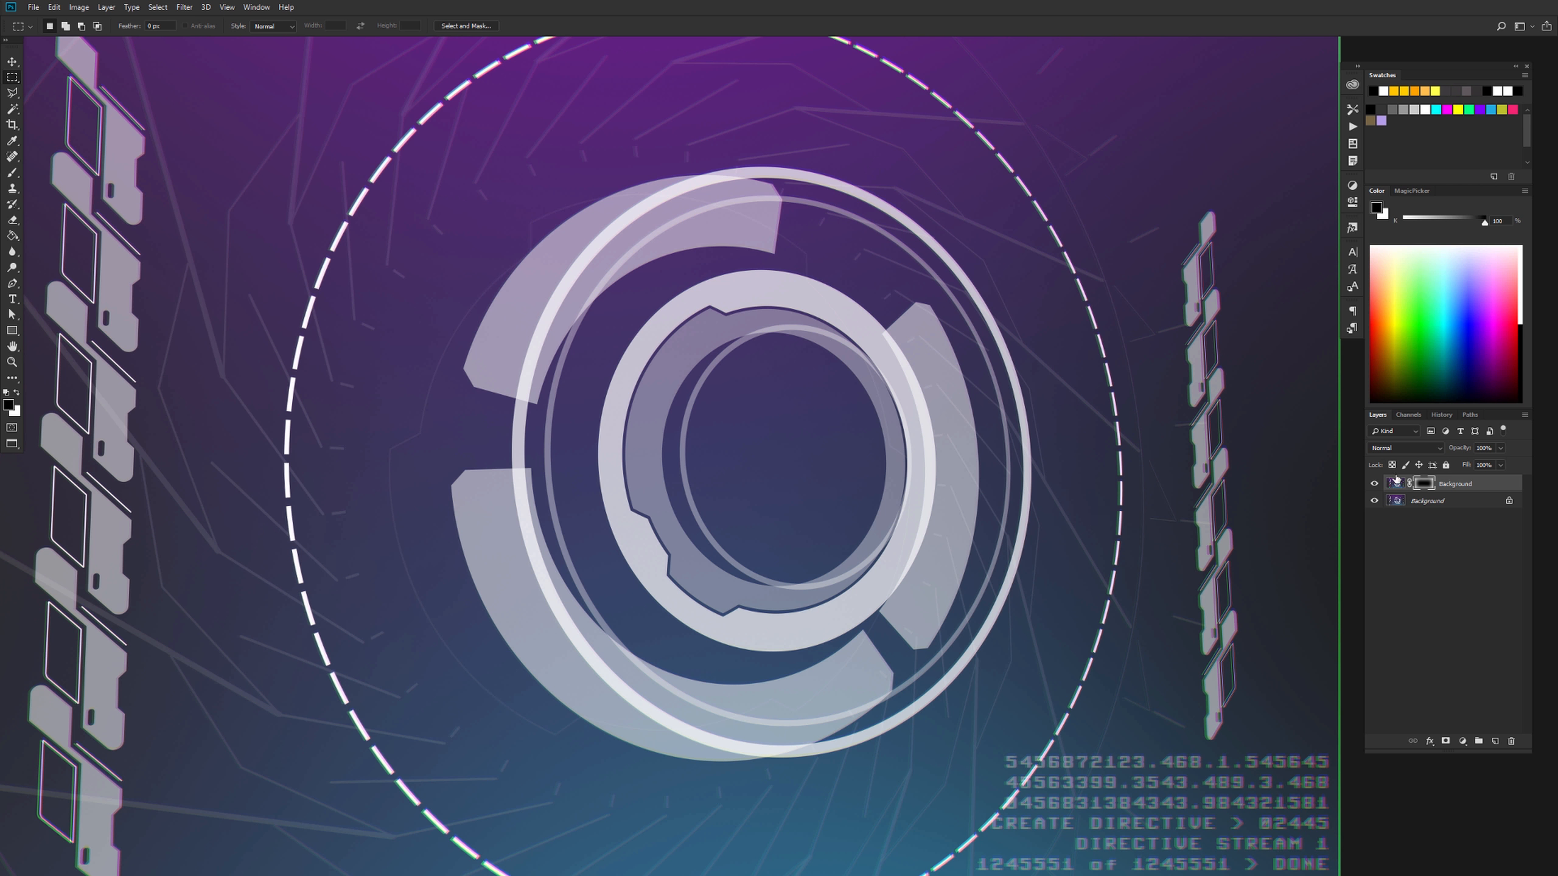
Hide the masked layer and duplicate the original Background layer again
left_click(1375, 485)
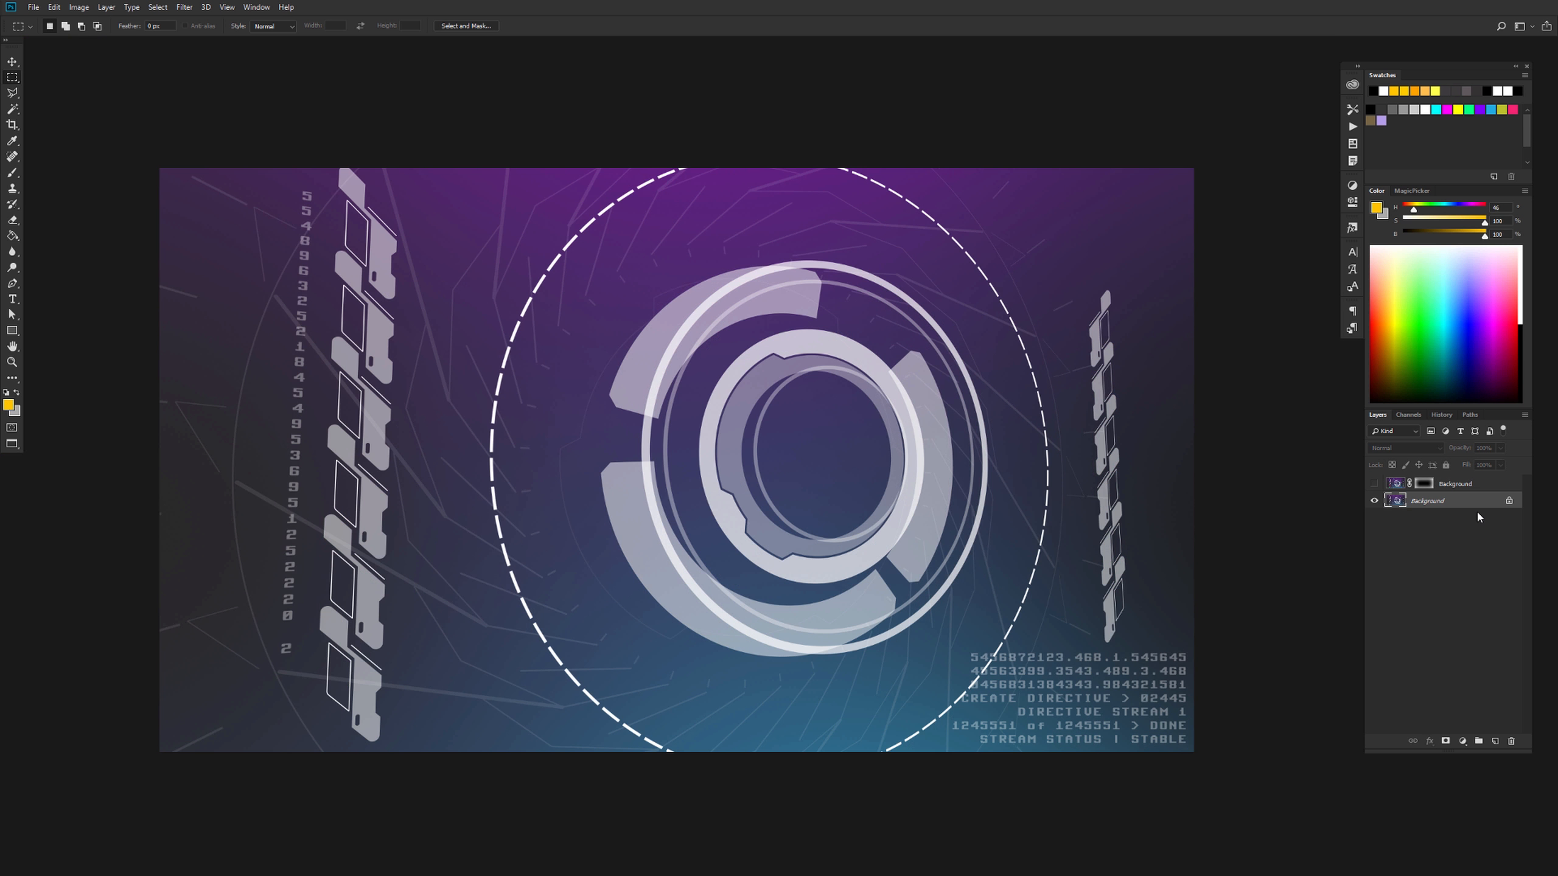
key("ctrl+alt+j")
key("Return")
Isolate the Red channel of the duplicated layer and select the entire canvas
left_click(1409, 415)
left_click(1420, 444)
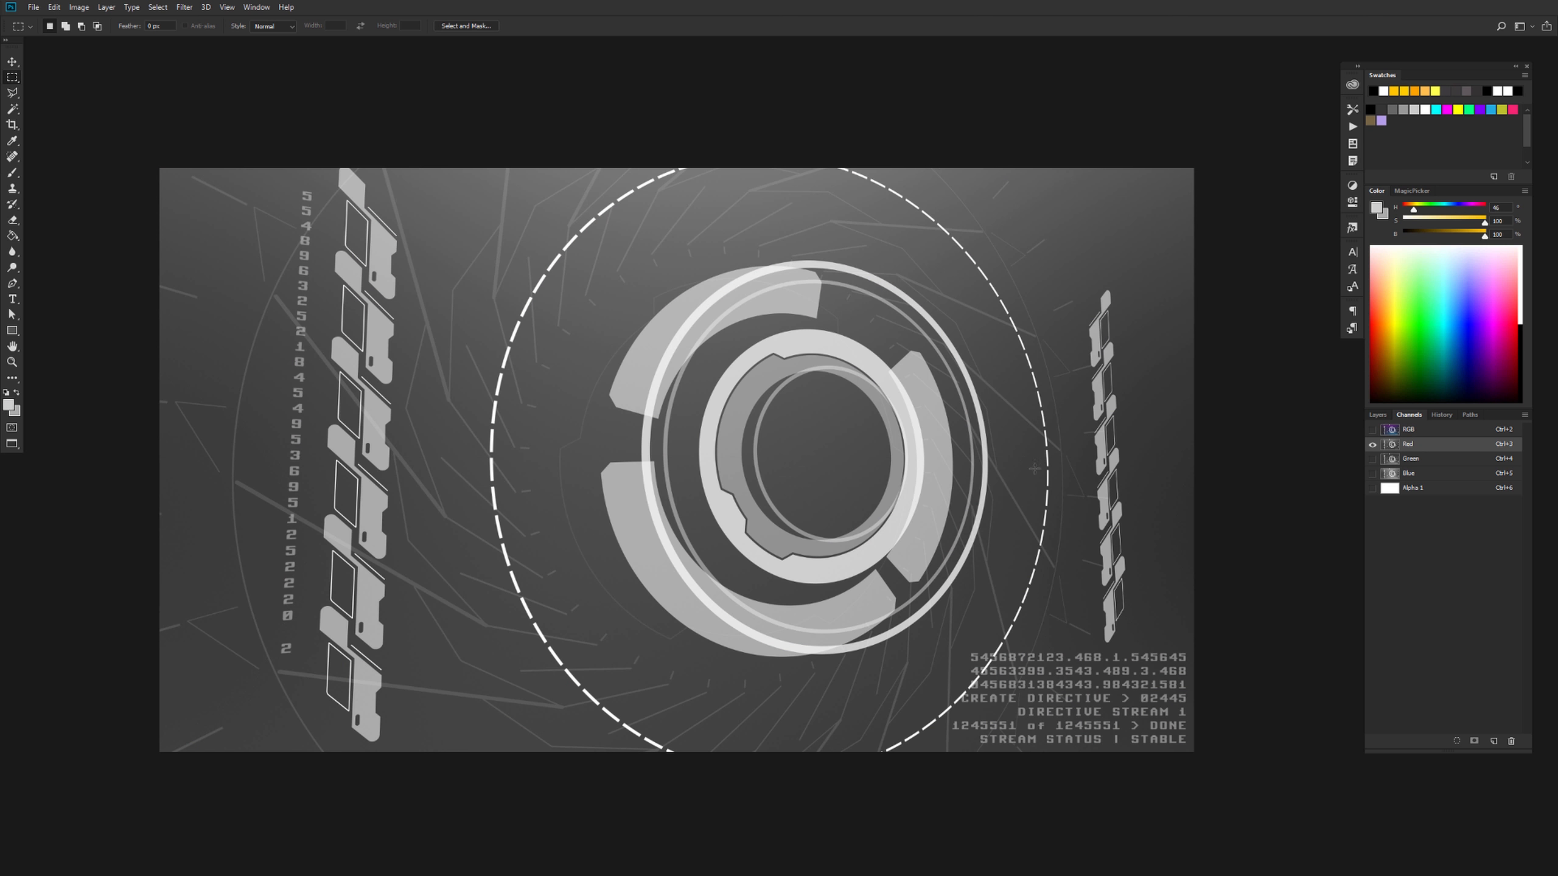
key("ctrl+a")
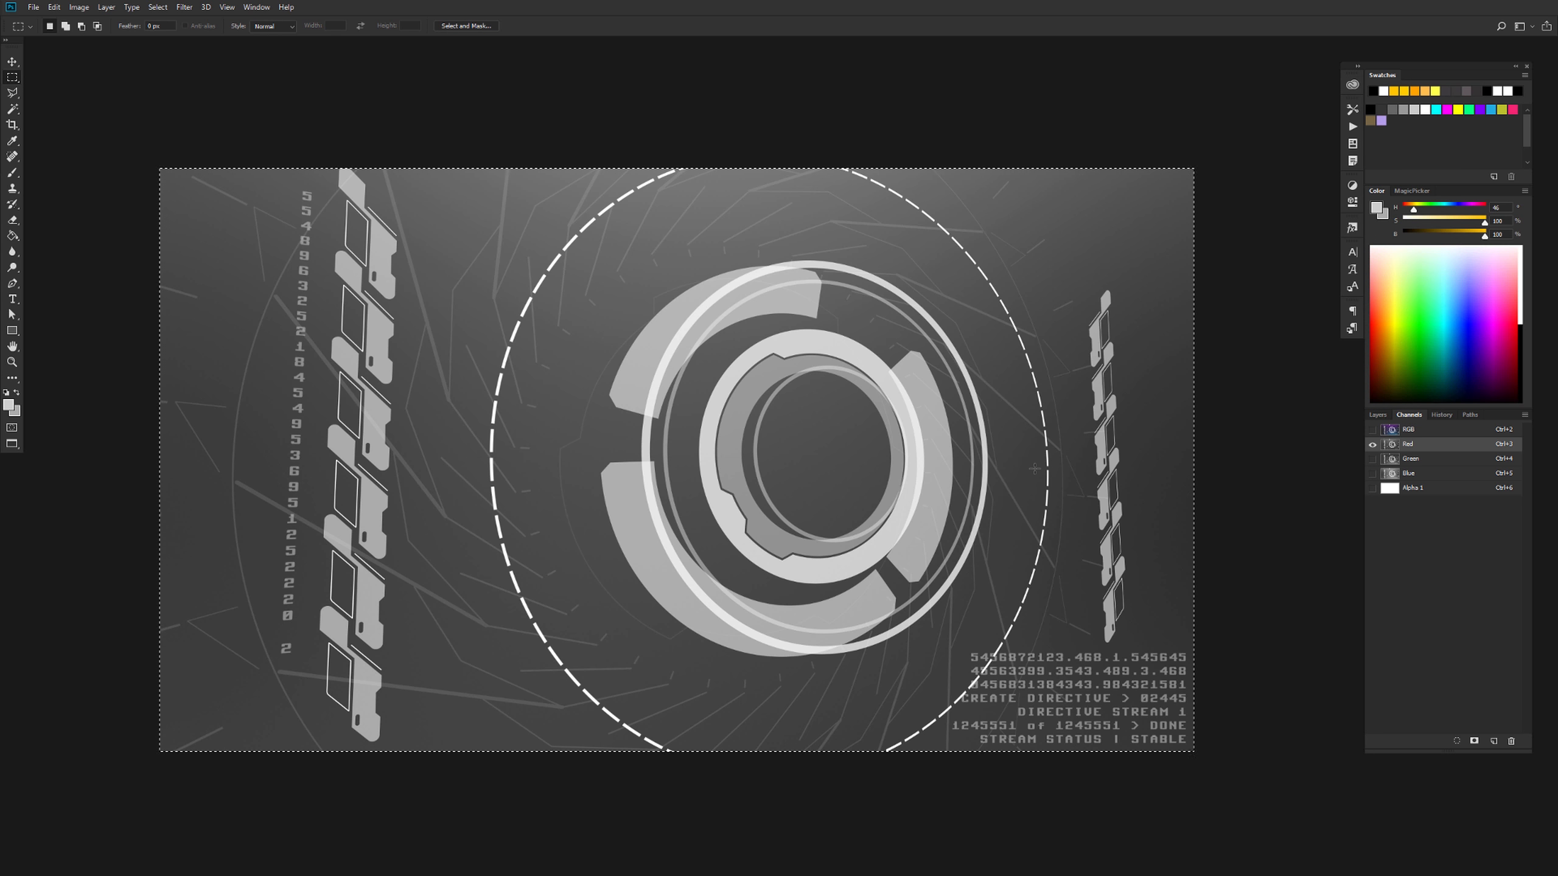
key("ctrl+t")
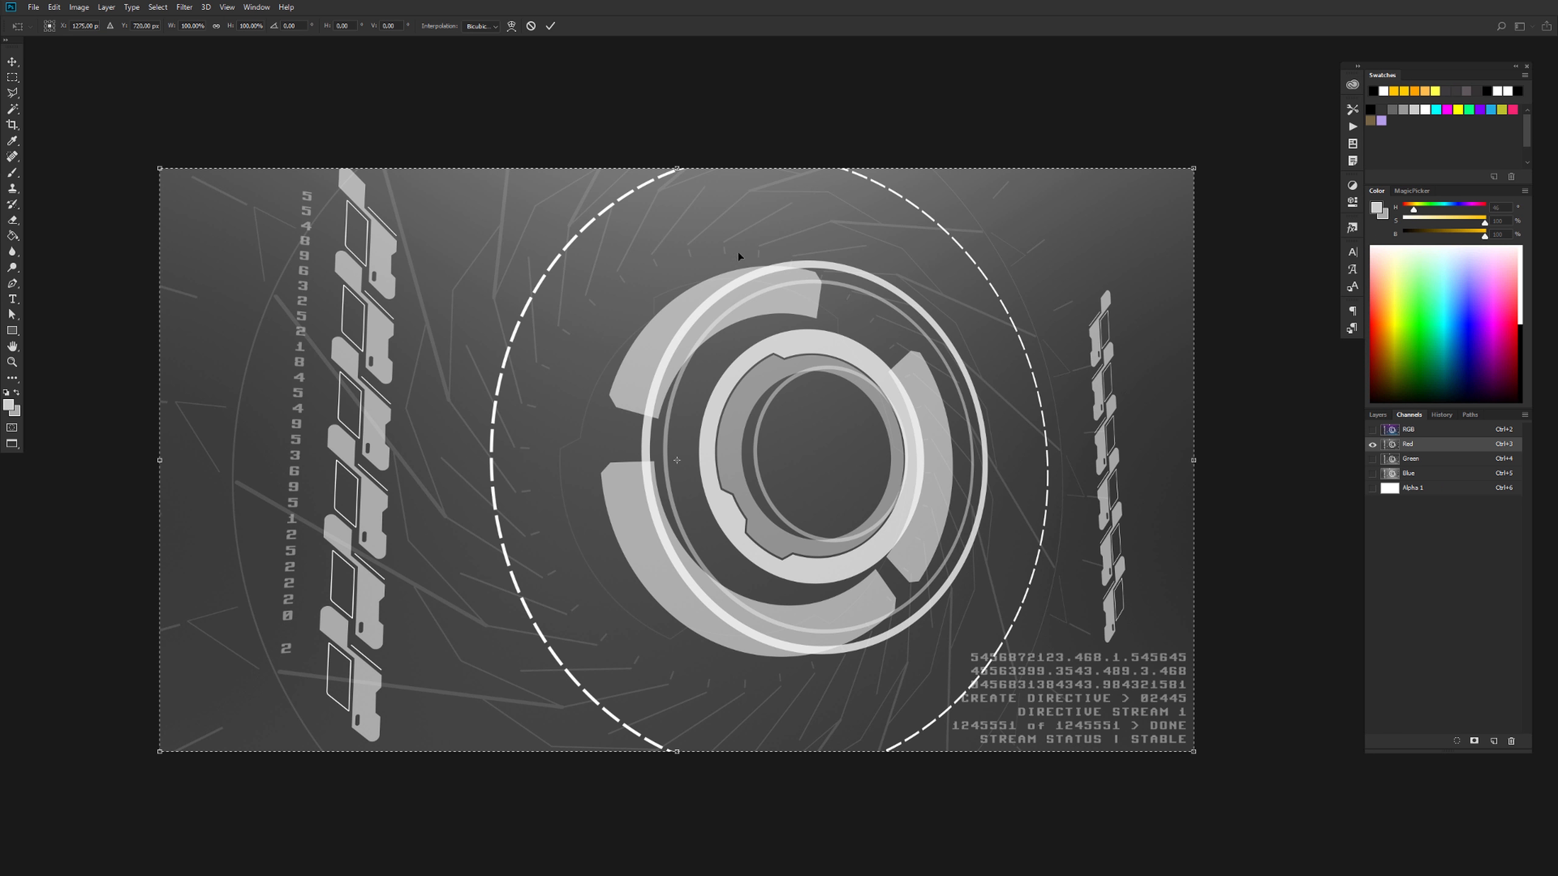
left_click(511, 26)
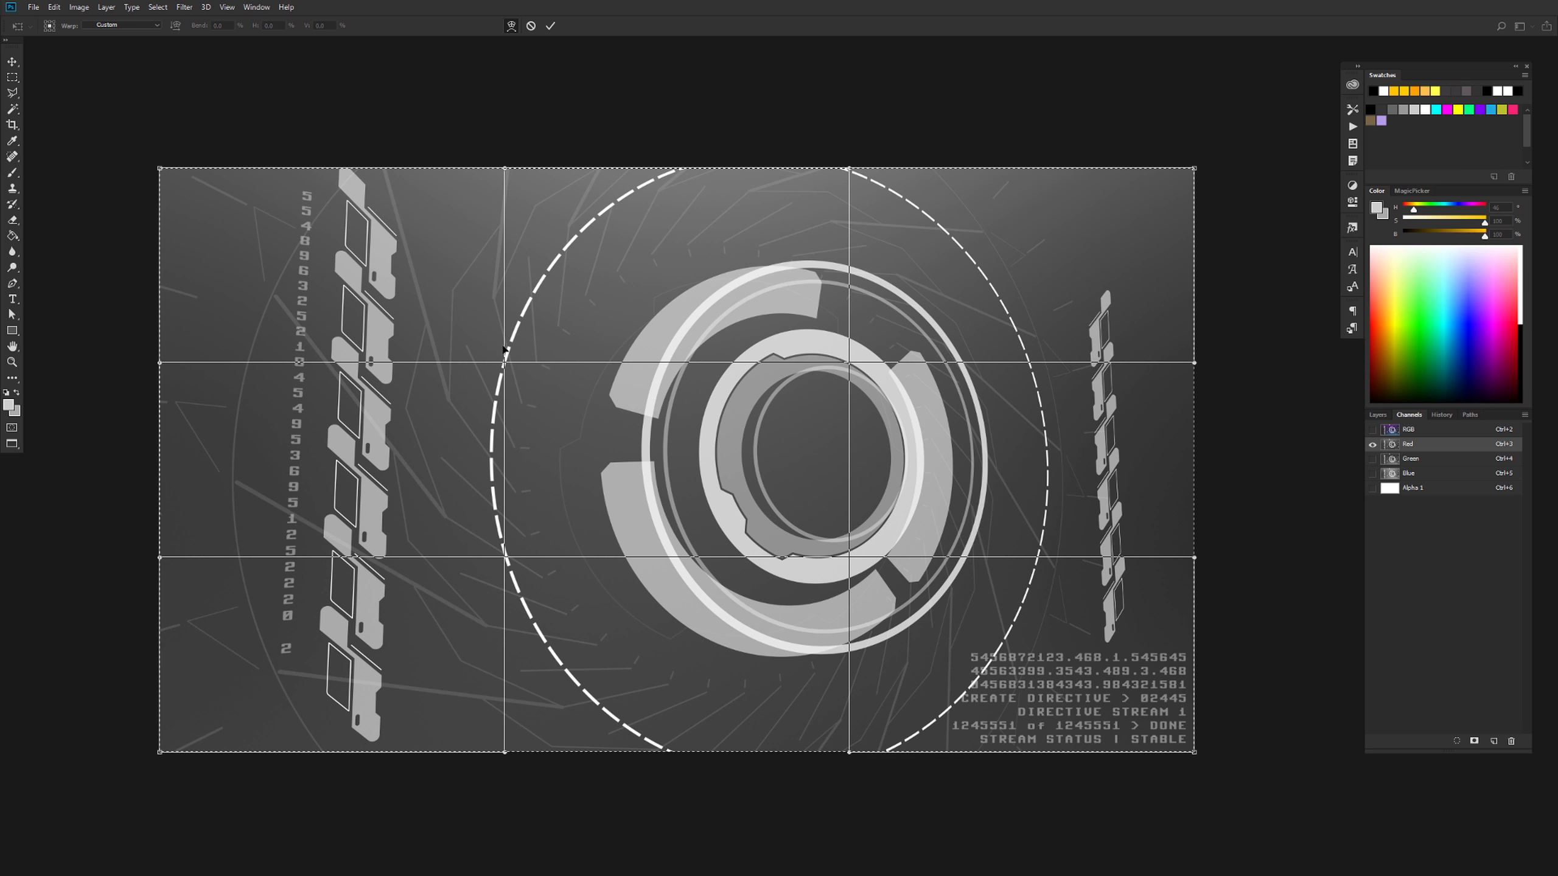
mouse_move(437, 398)
left_mouse_down()
mouse_move(524, 421)
mouse_move(467, 430)
mouse_move(444, 399)
mouse_move(466, 398)
left_mouse_up()
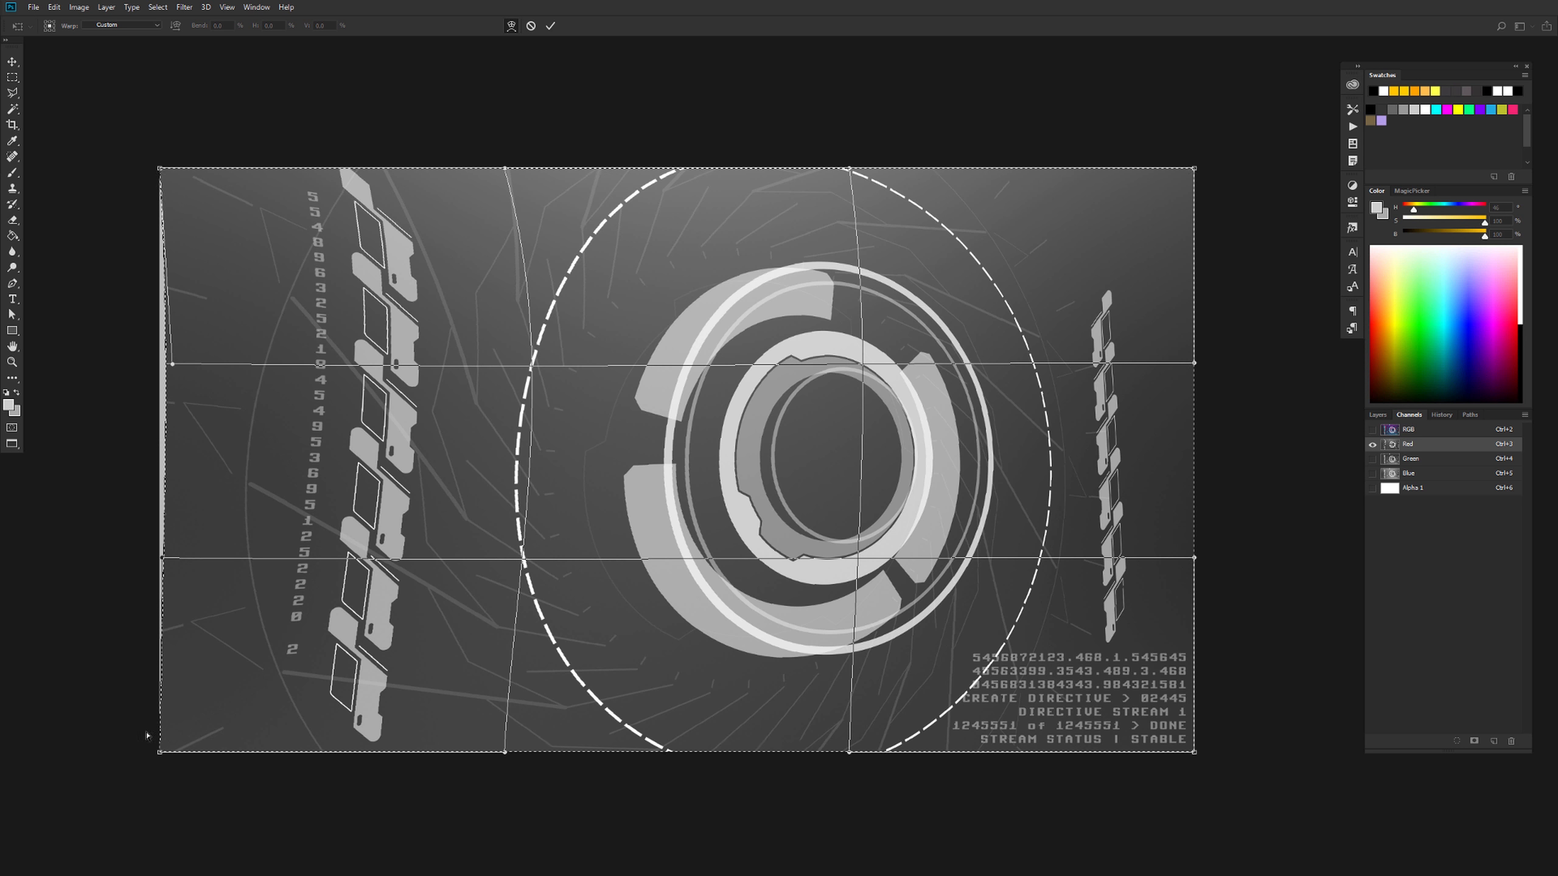
left_click(531, 26)
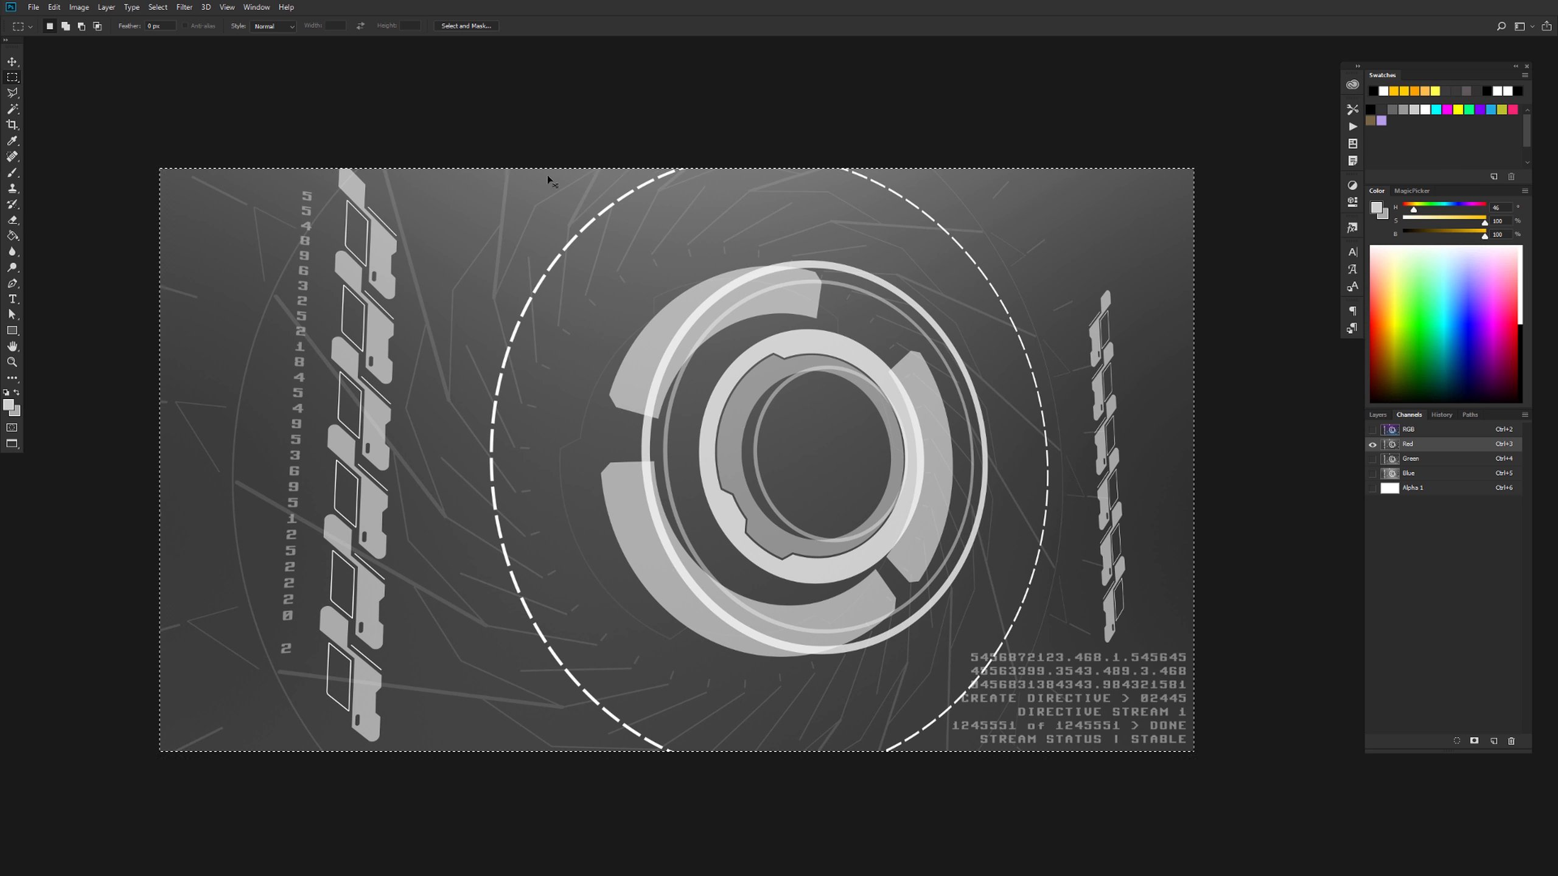
Warp the Red channel by pulling its upper-left and lower-right corners slightly outward, apply the warp and deselect
key("ctrl+t")
left_click(513, 26)
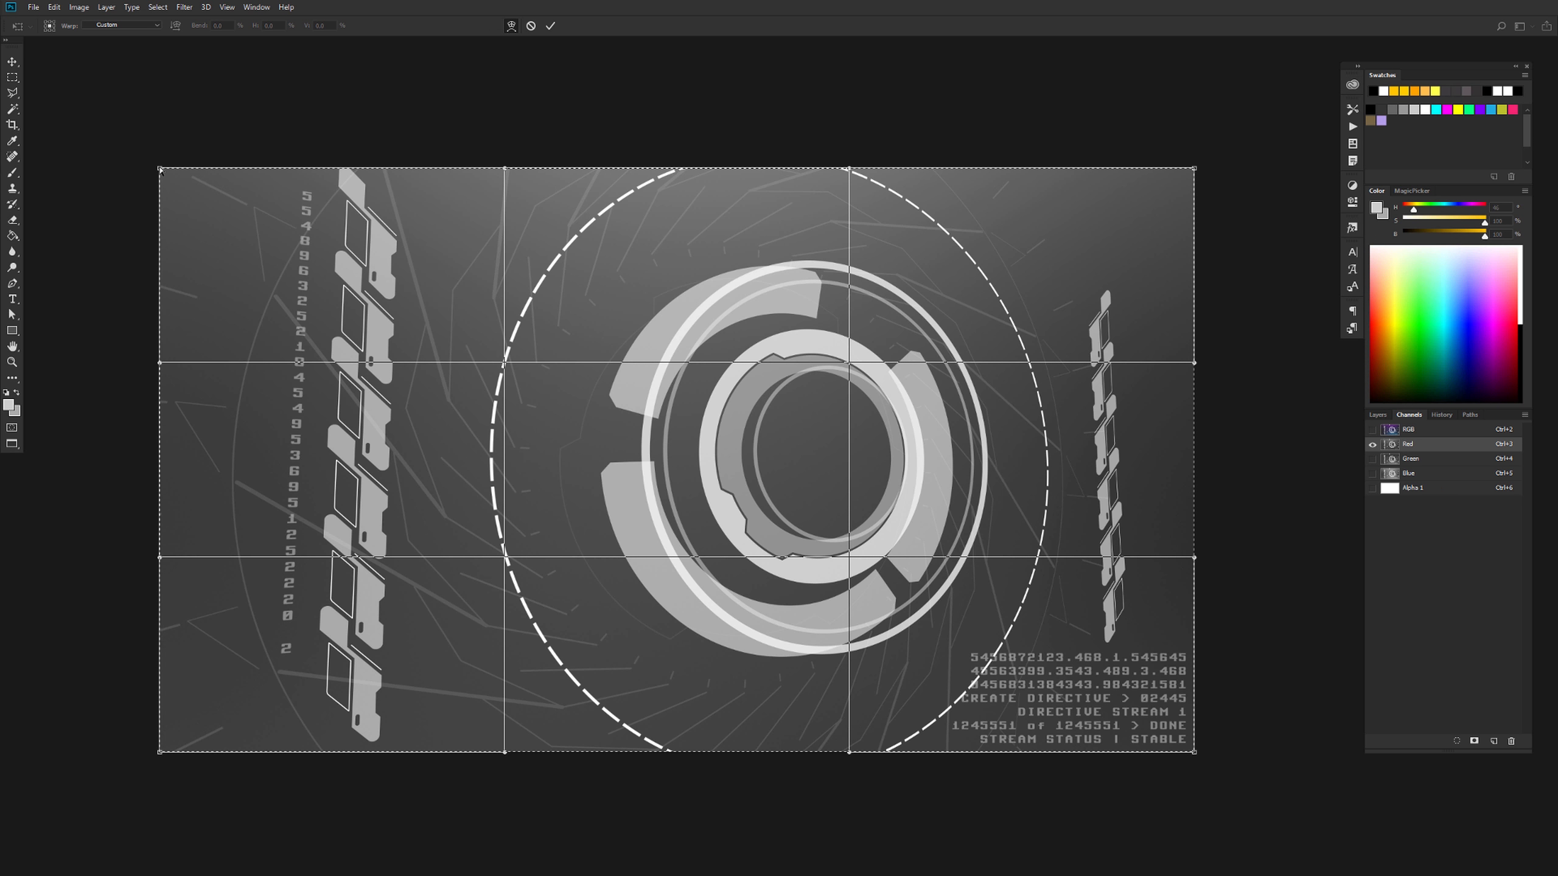
left_click_drag(159, 170, 158, 168)
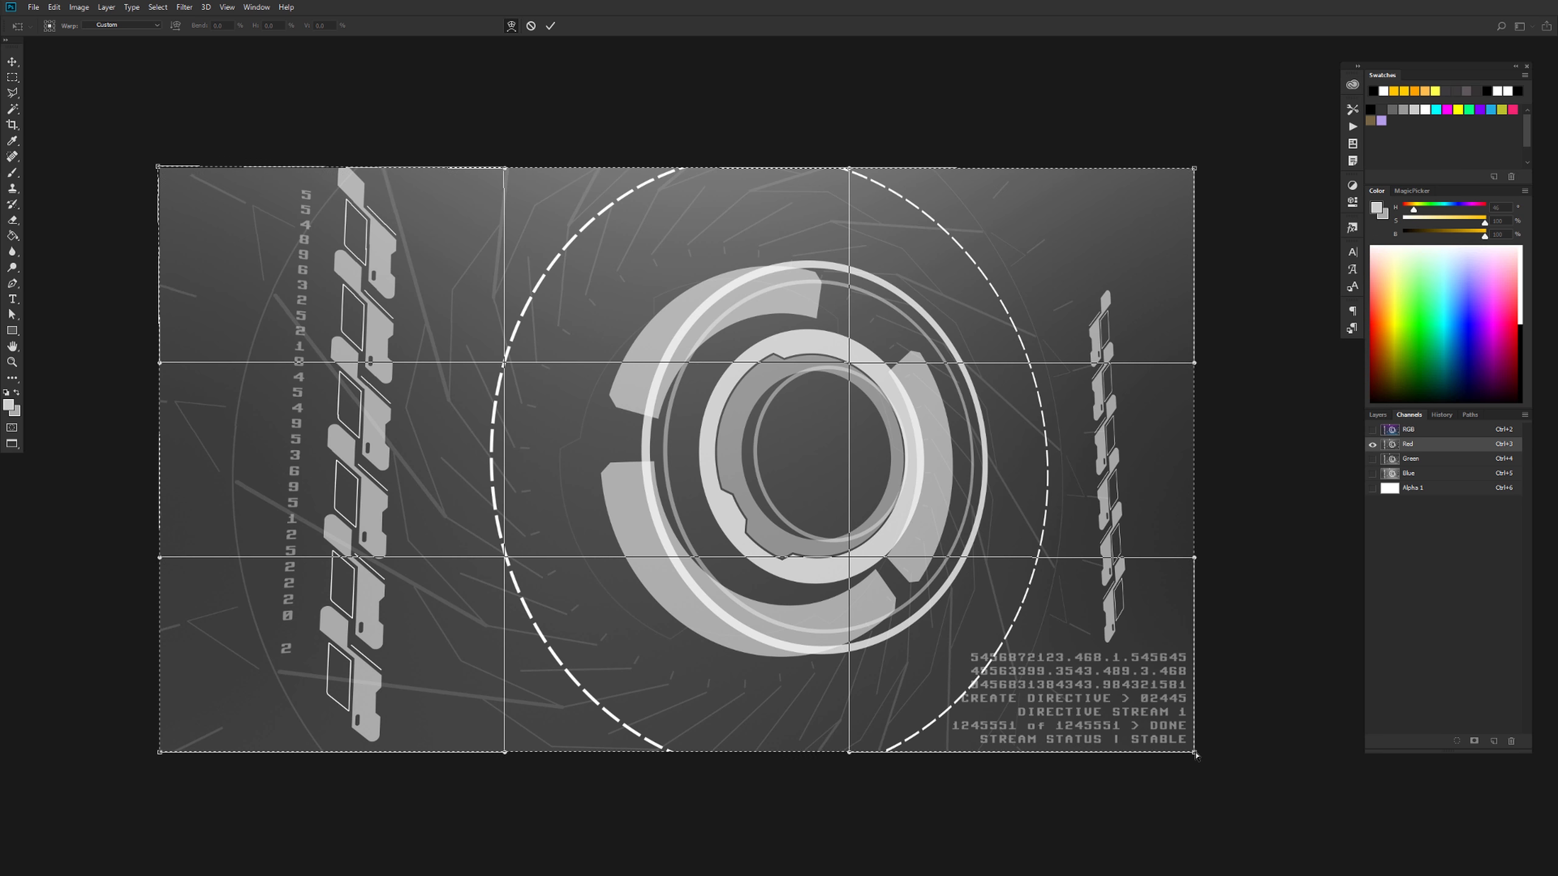
left_click_drag(1195, 754, 1197, 756)
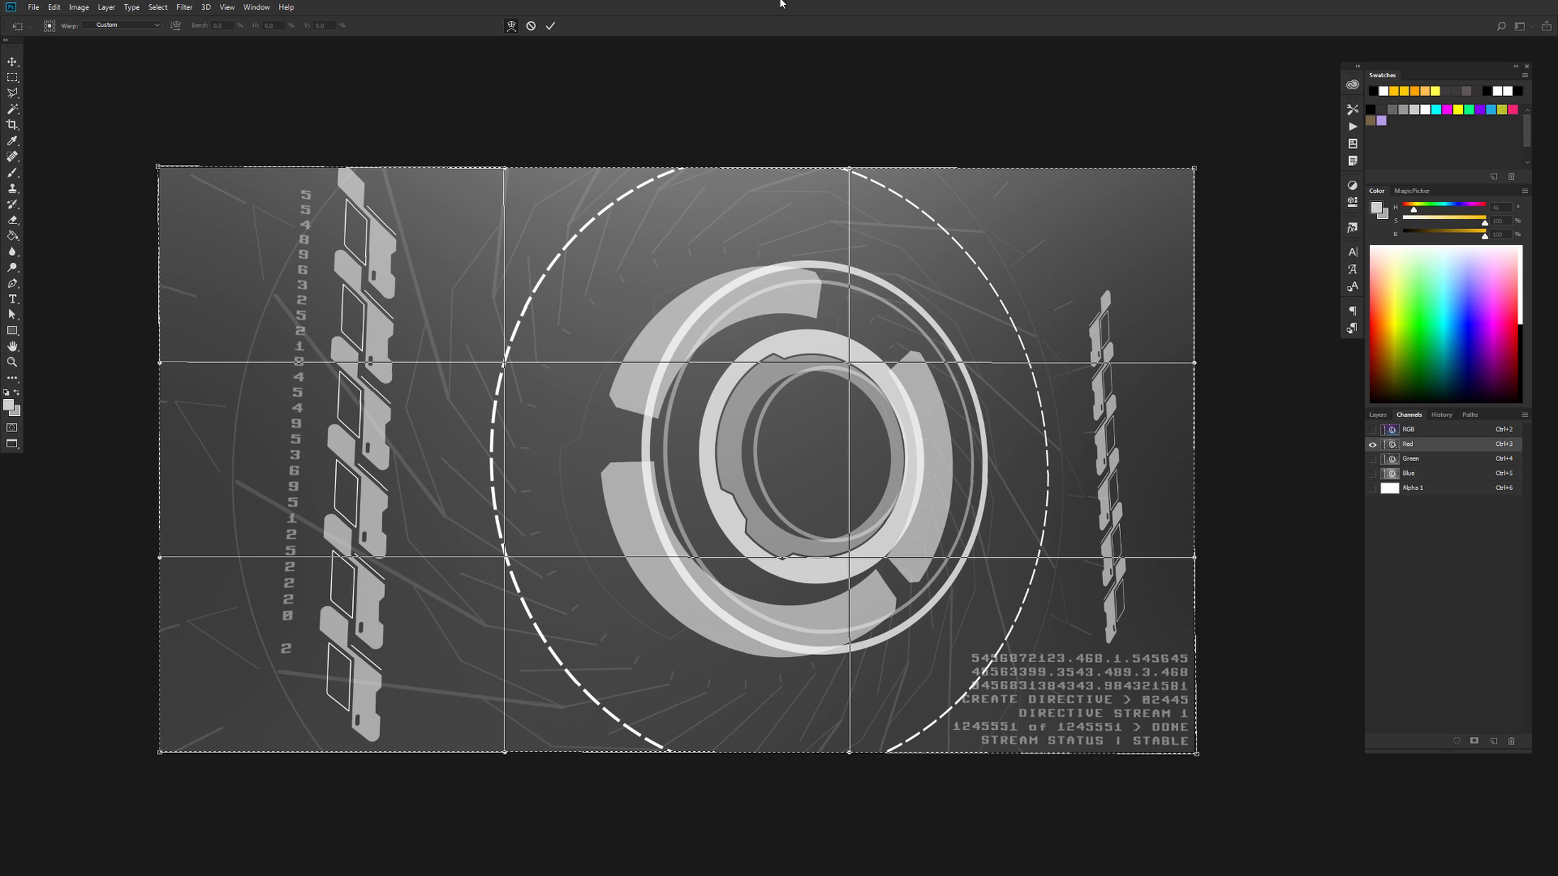
left_click(553, 26)
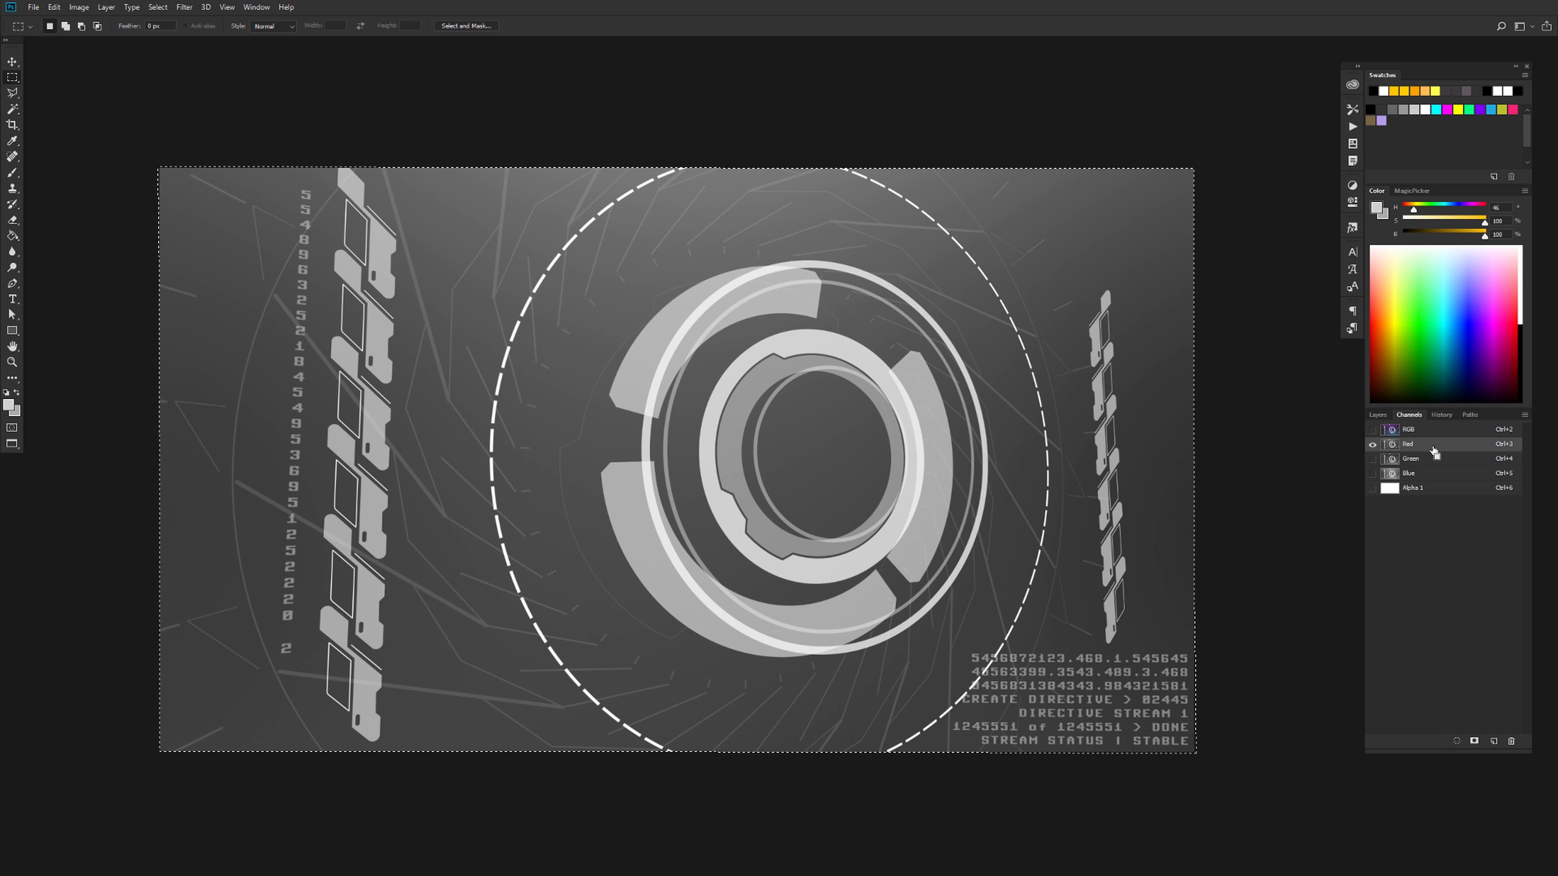
key("ctrl+d")
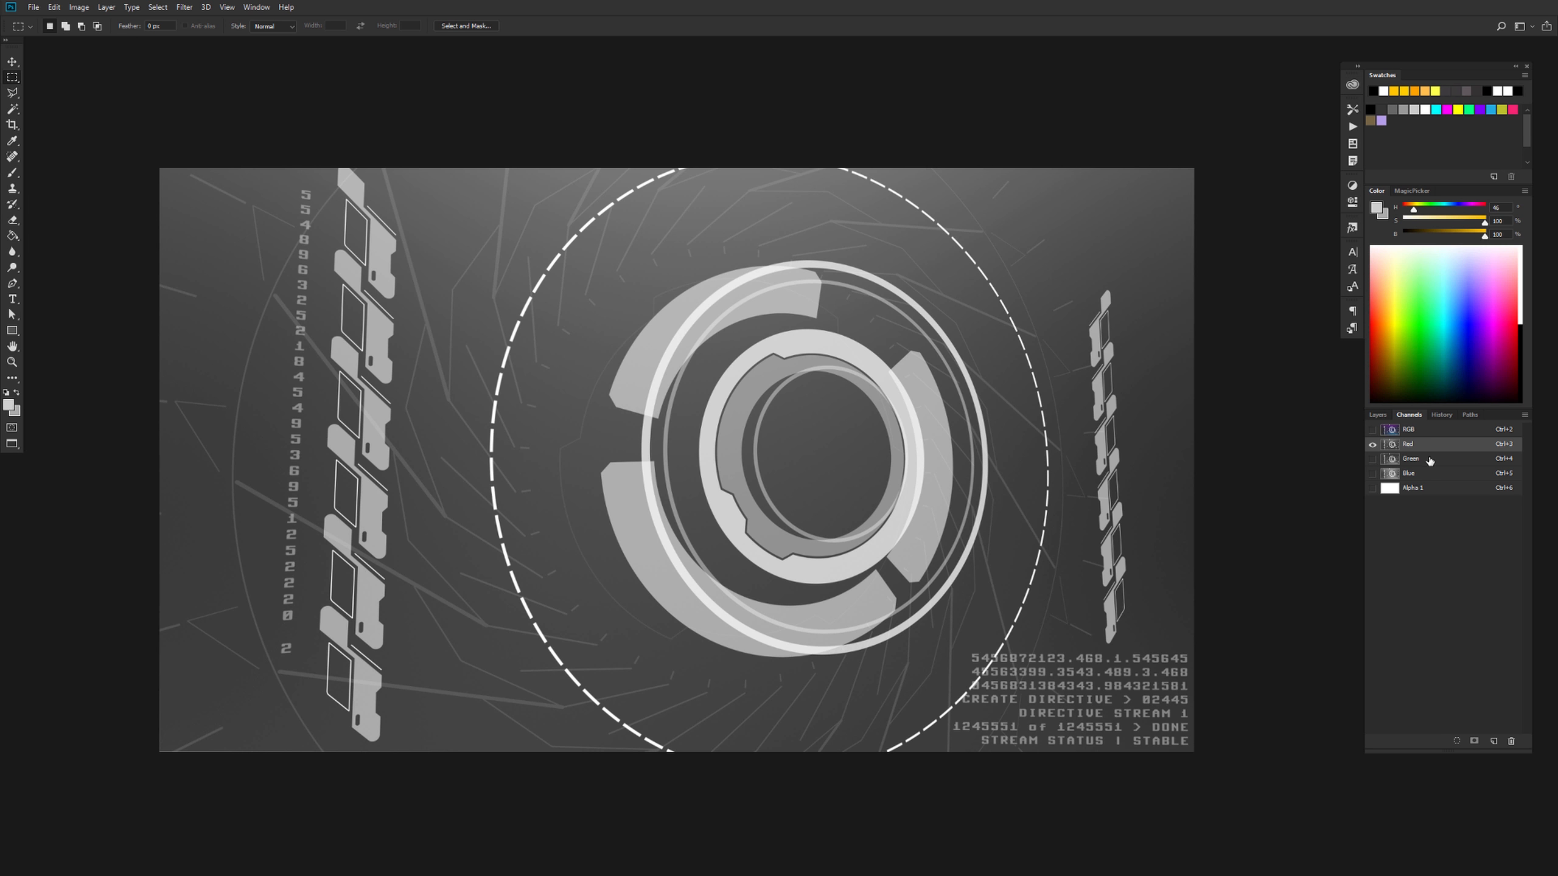
Warp the whole Green channel by pulling its lower-left and upper-right corners slightly outward, apply the warp and deselect
left_click(1428, 460)
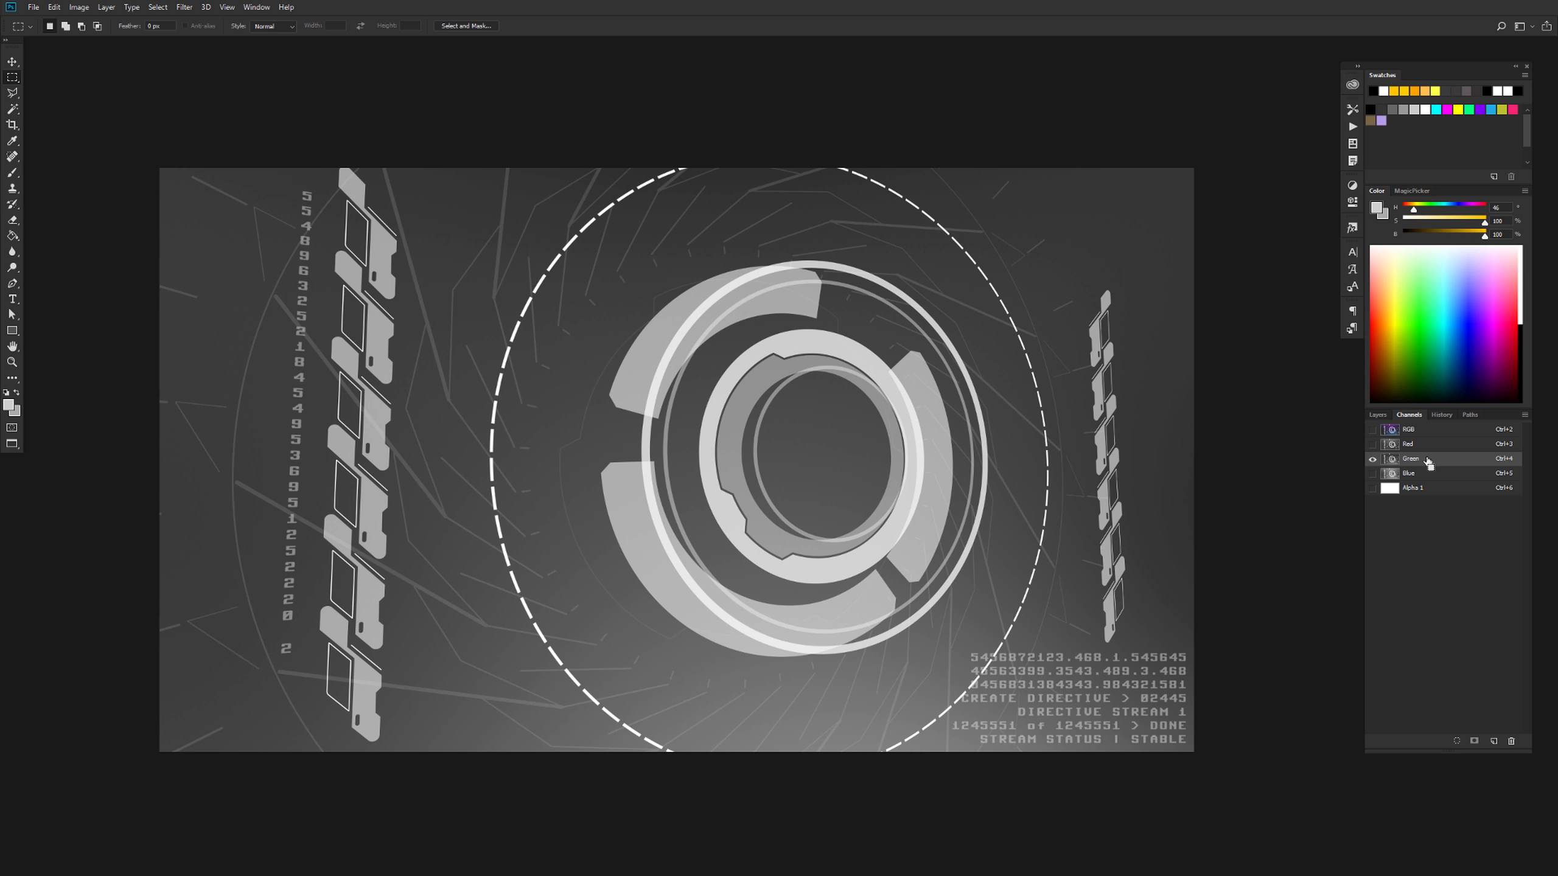
key("ctrl+a")
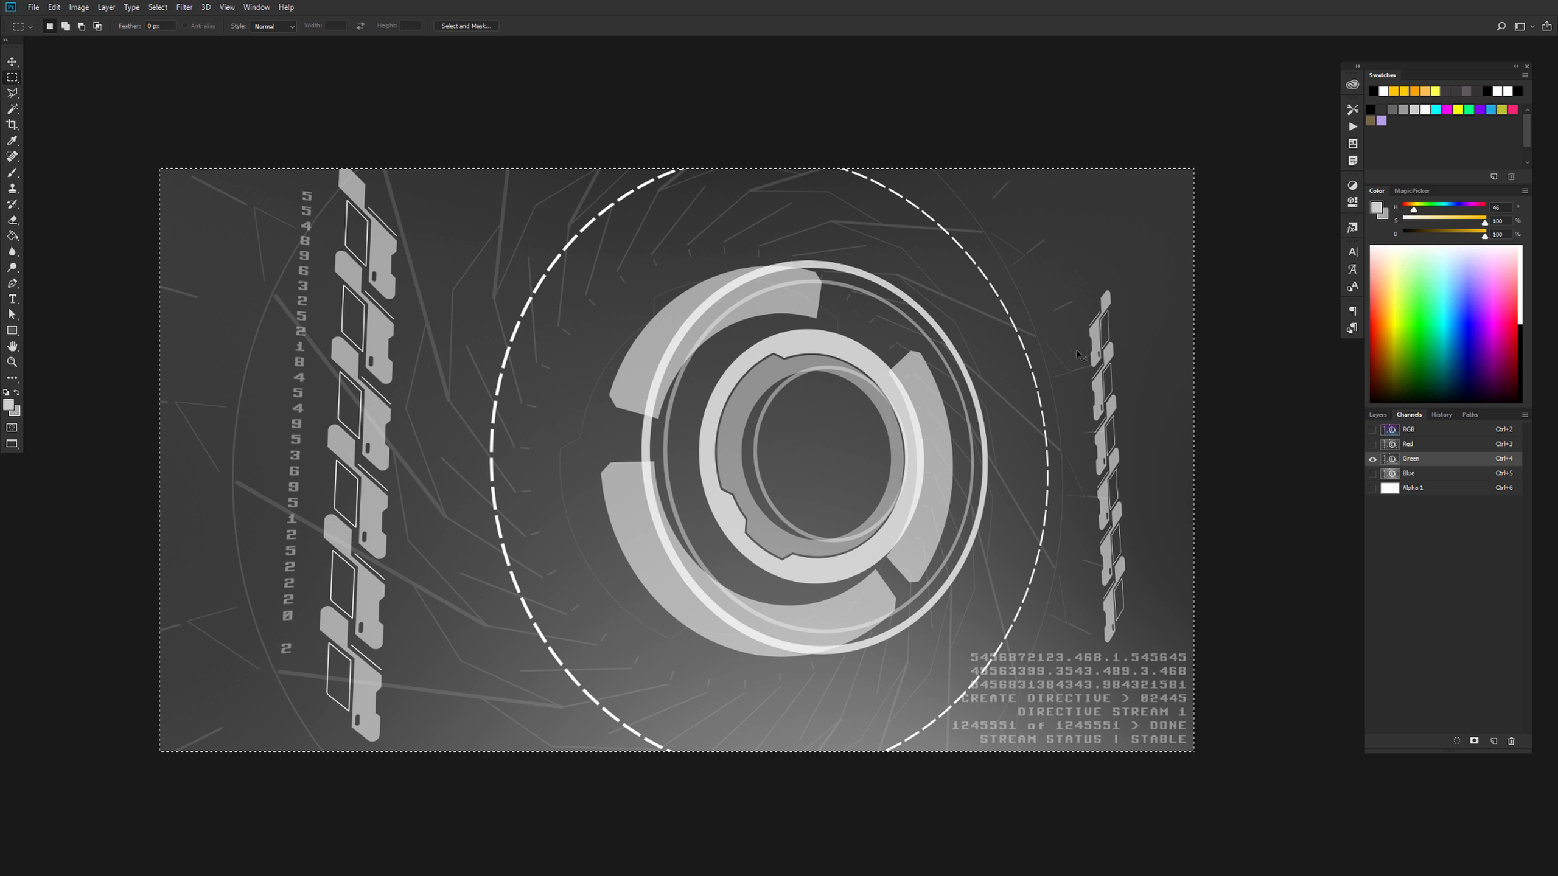
key("ctrl+t")
left_click(510, 25)
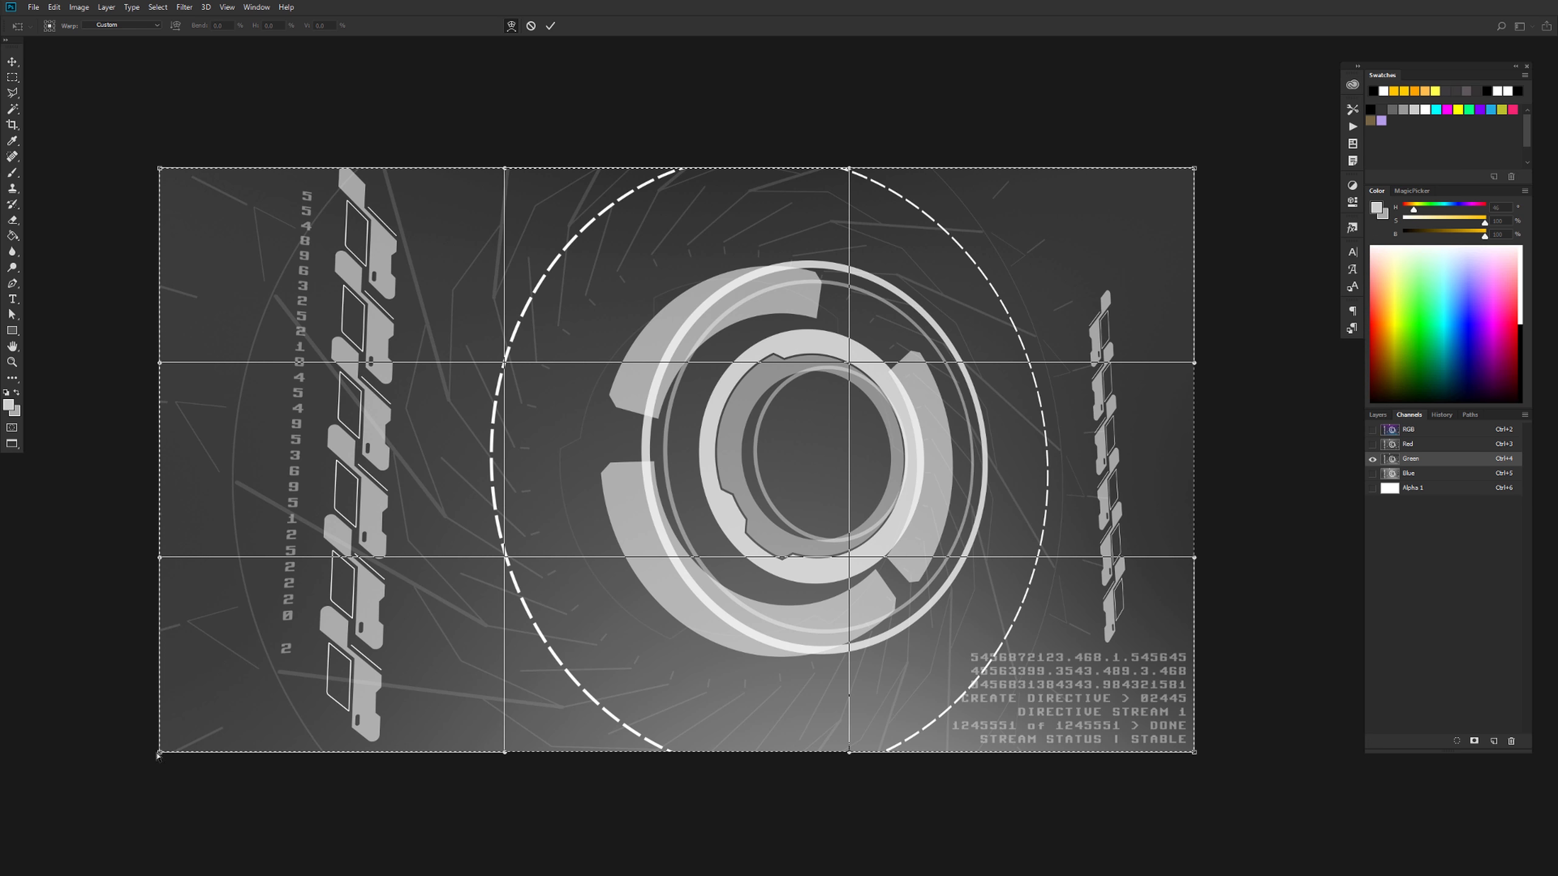
left_click_drag(157, 755, 158, 756)
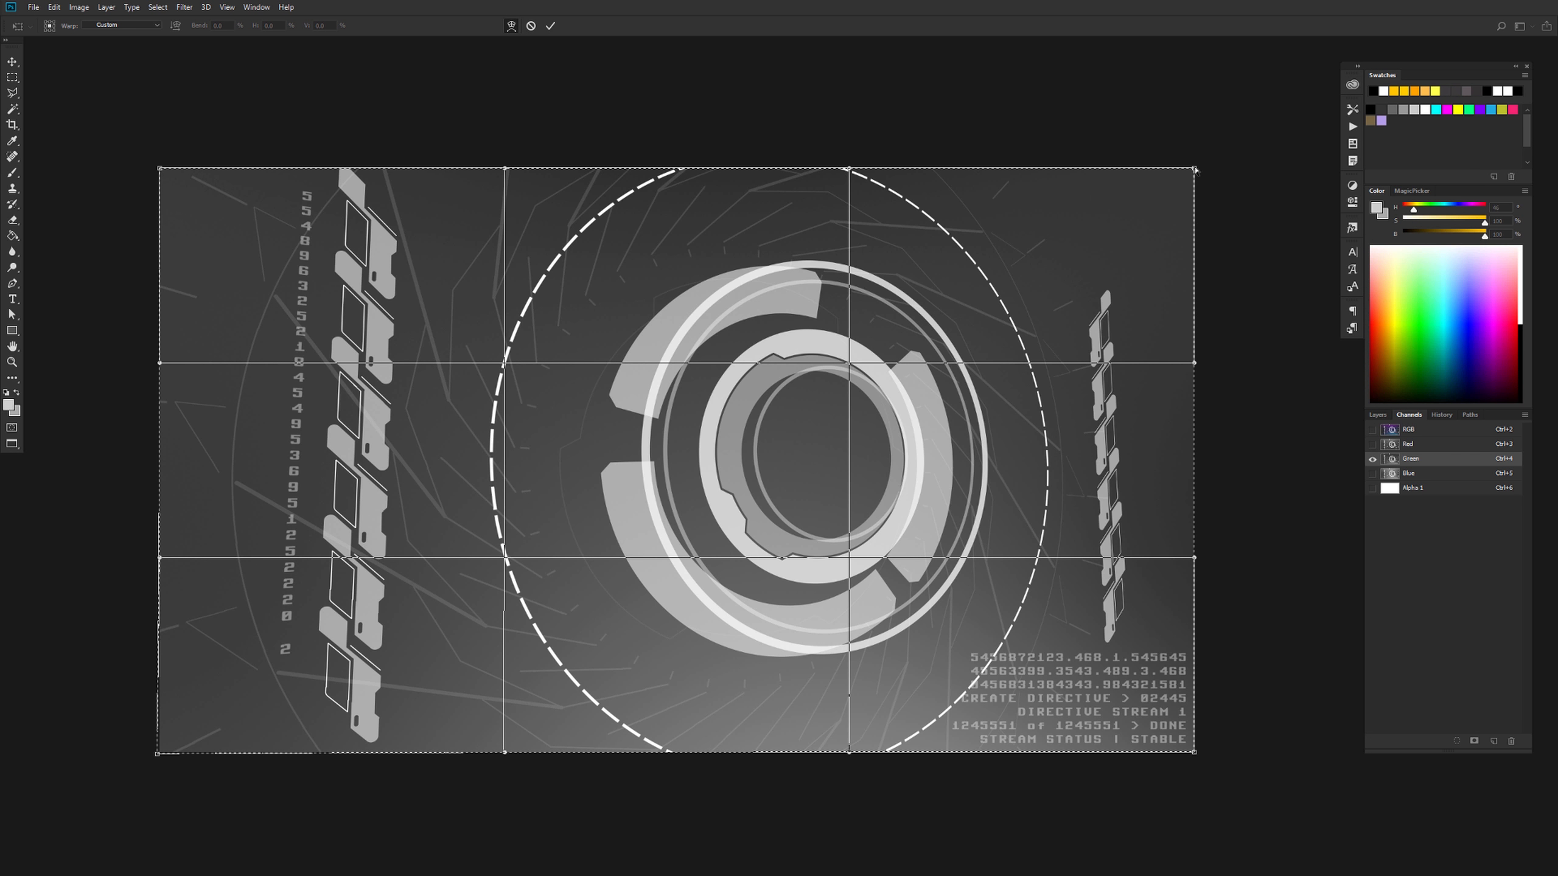
left_click_drag(1196, 169, 1195, 165)
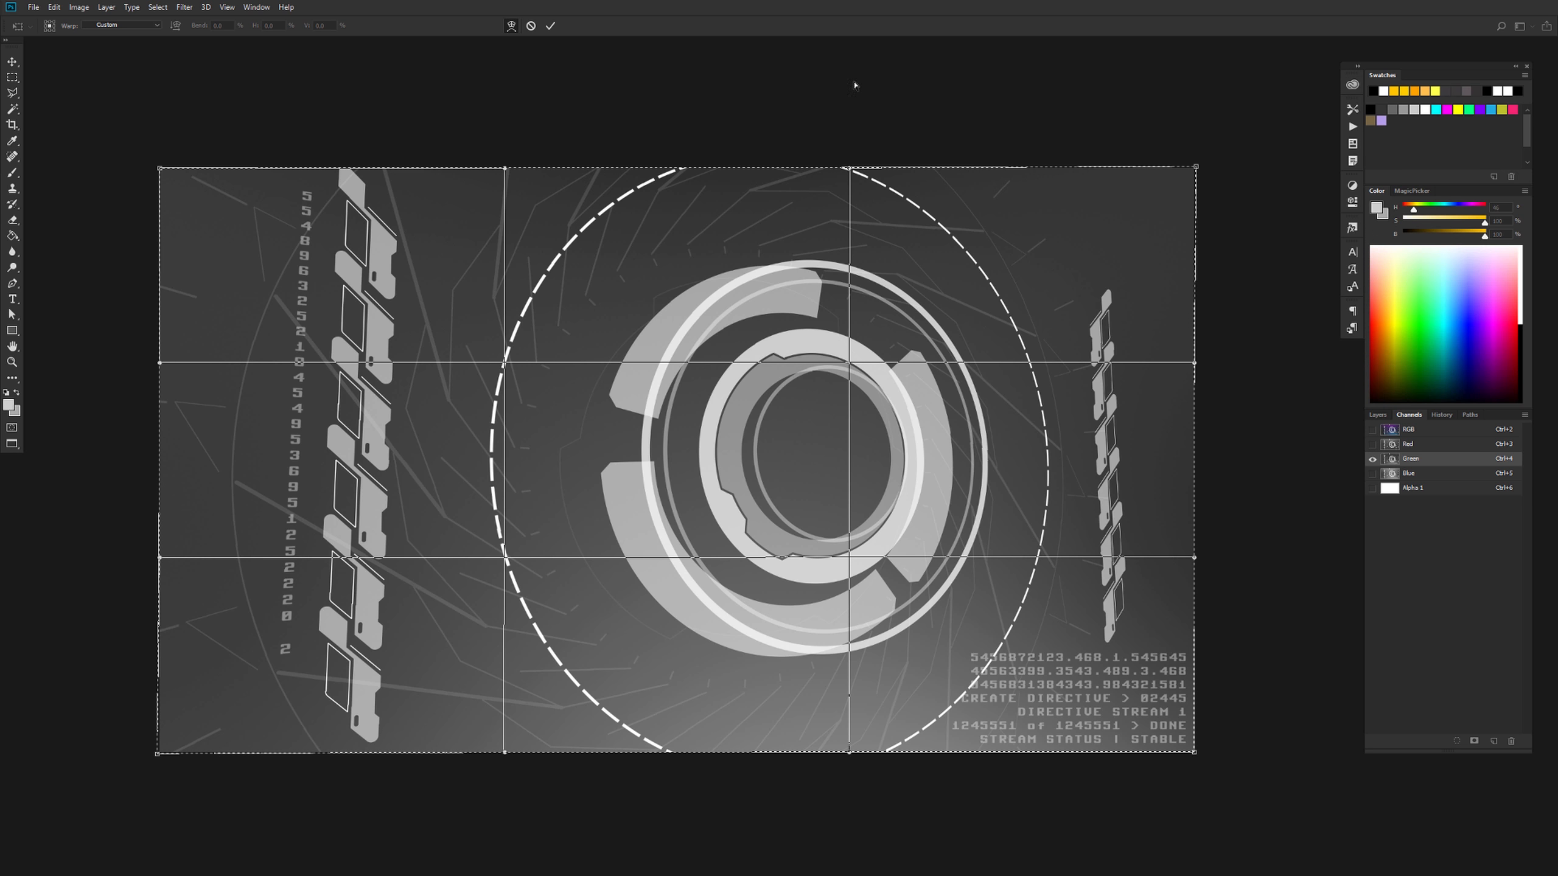
left_click(551, 26)
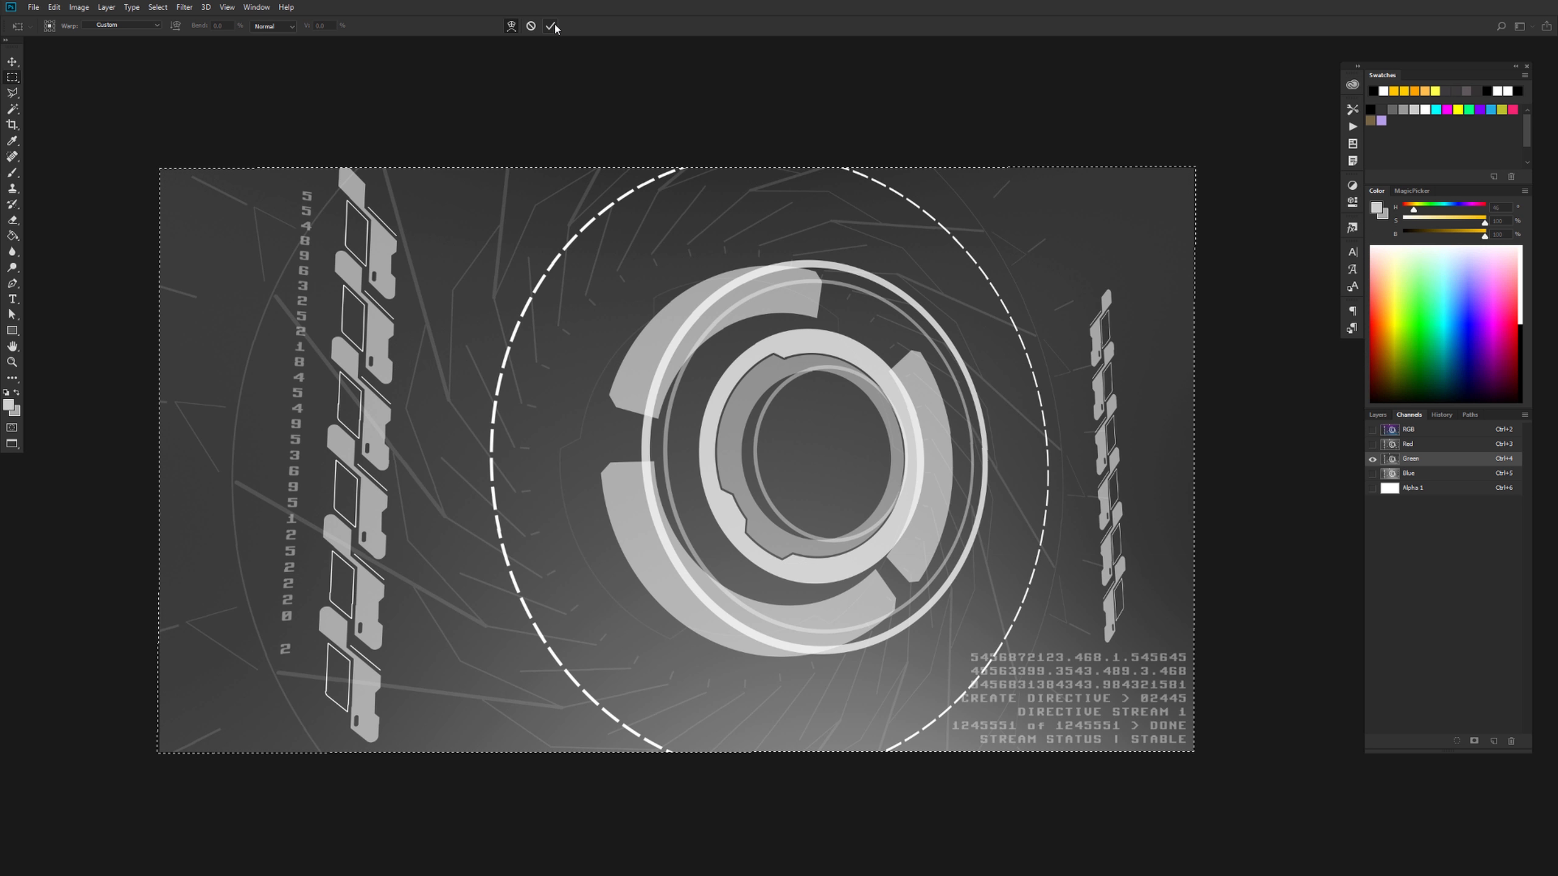
key("ctrl+d")
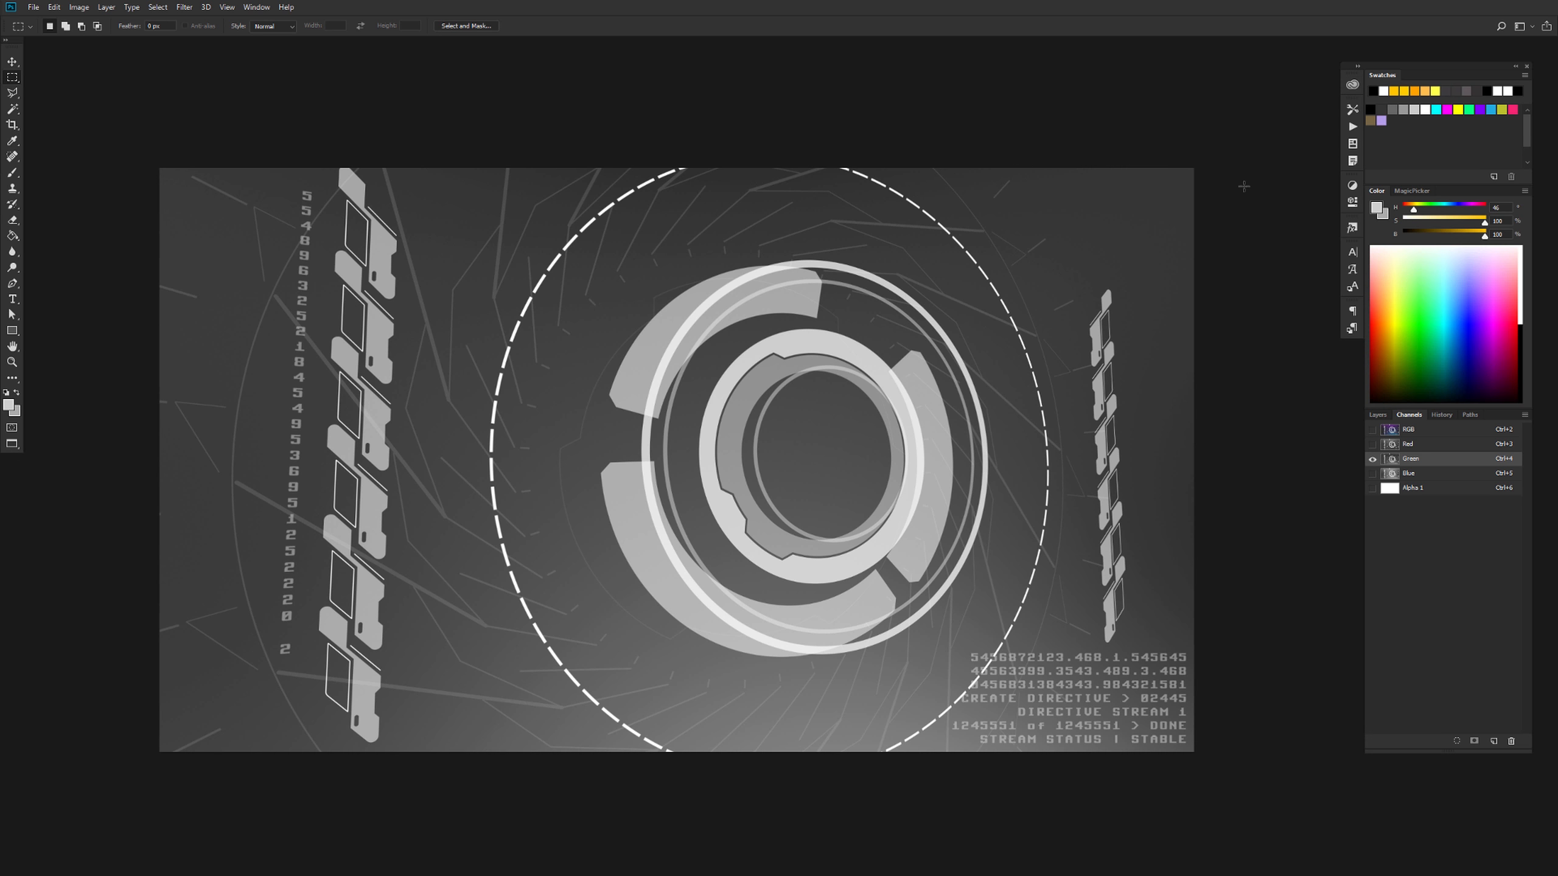
Warp the whole Blue channel by nudging the middle of its upper and lower edges slightly outward, deselect, and return to the RGB composite
left_click(1373, 473)
left_click(1373, 460)
left_click(1427, 476)
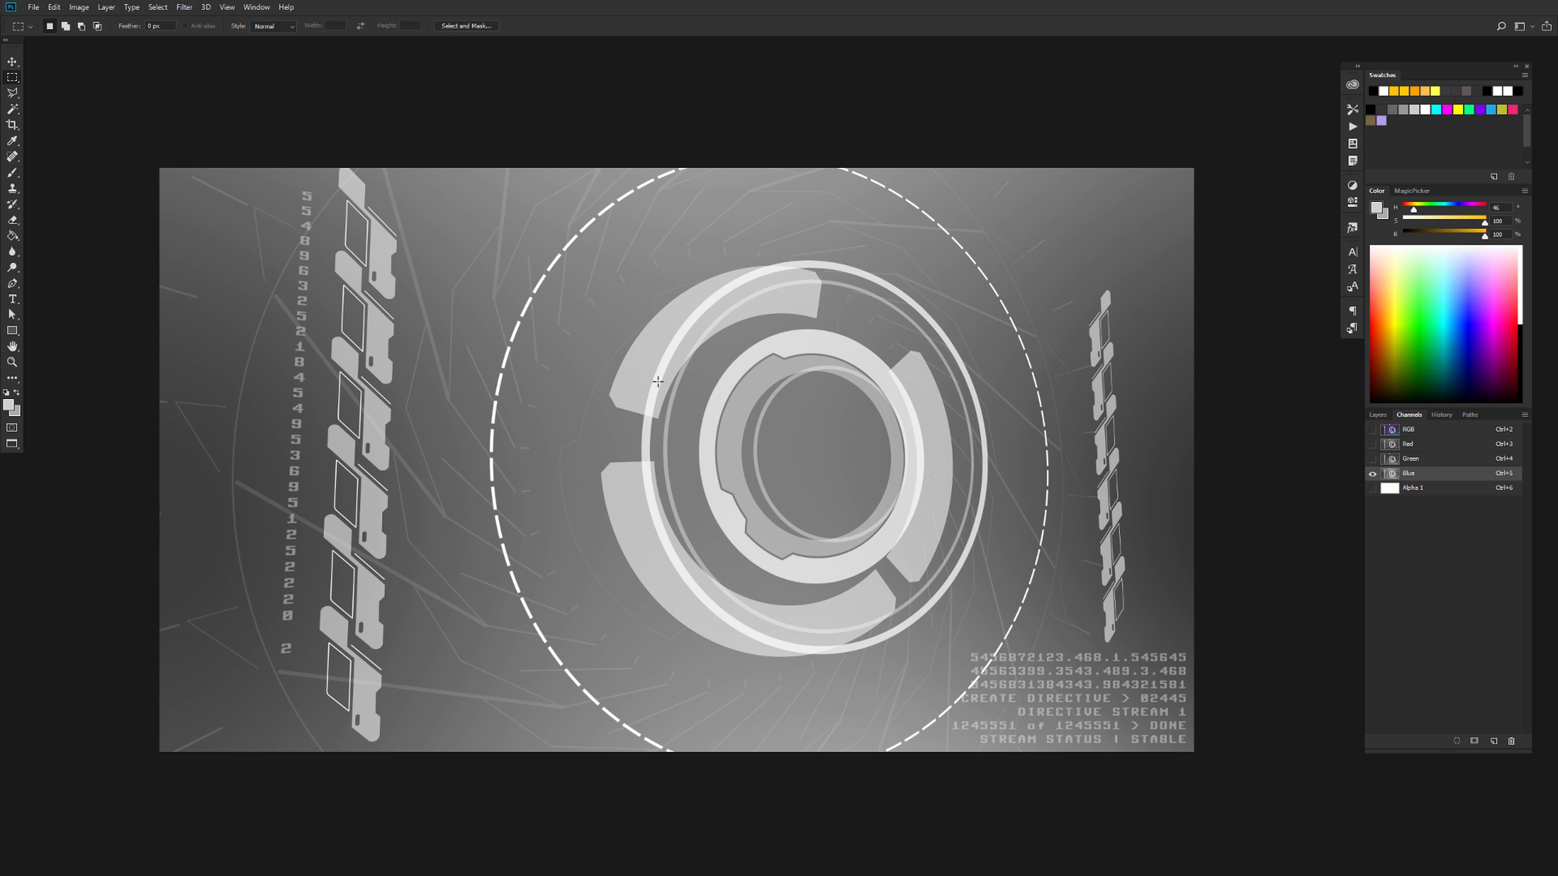
key("ctrl+a")
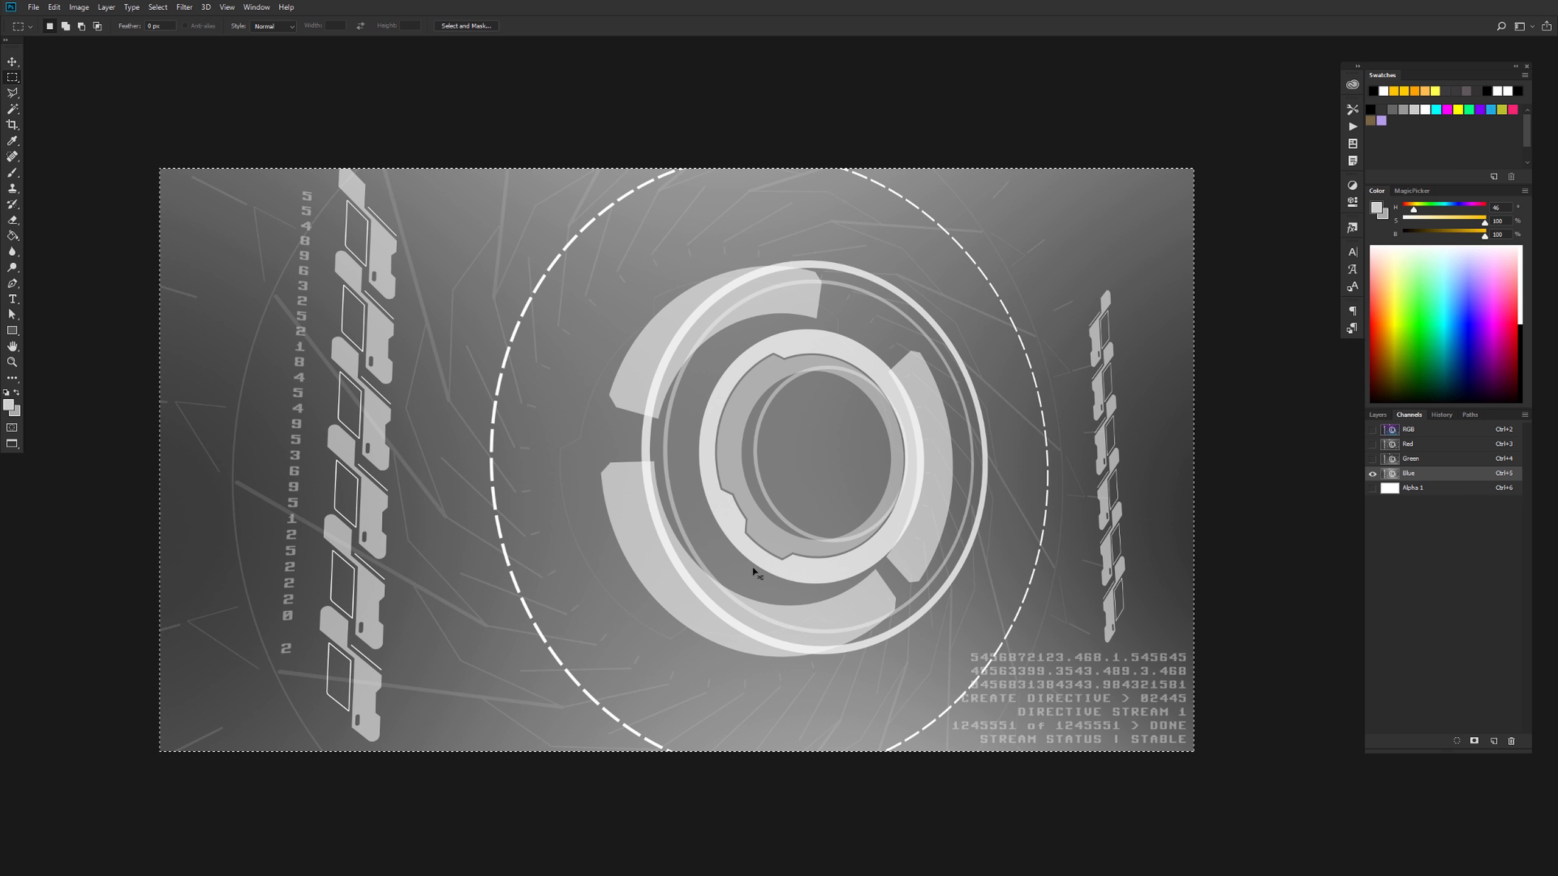
key("ctrl+t")
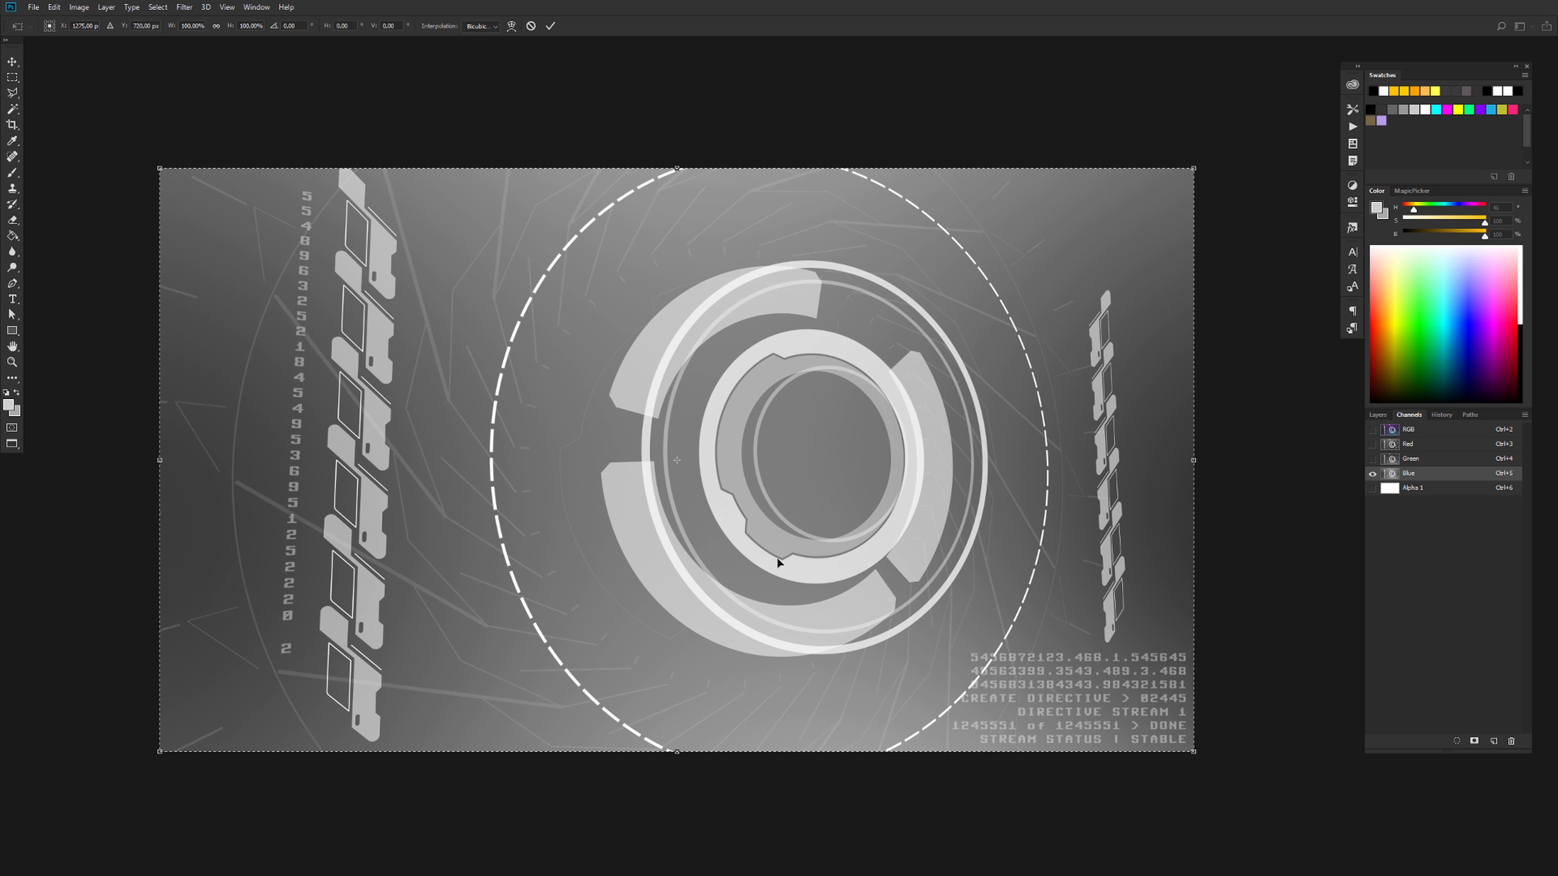
left_click(511, 25)
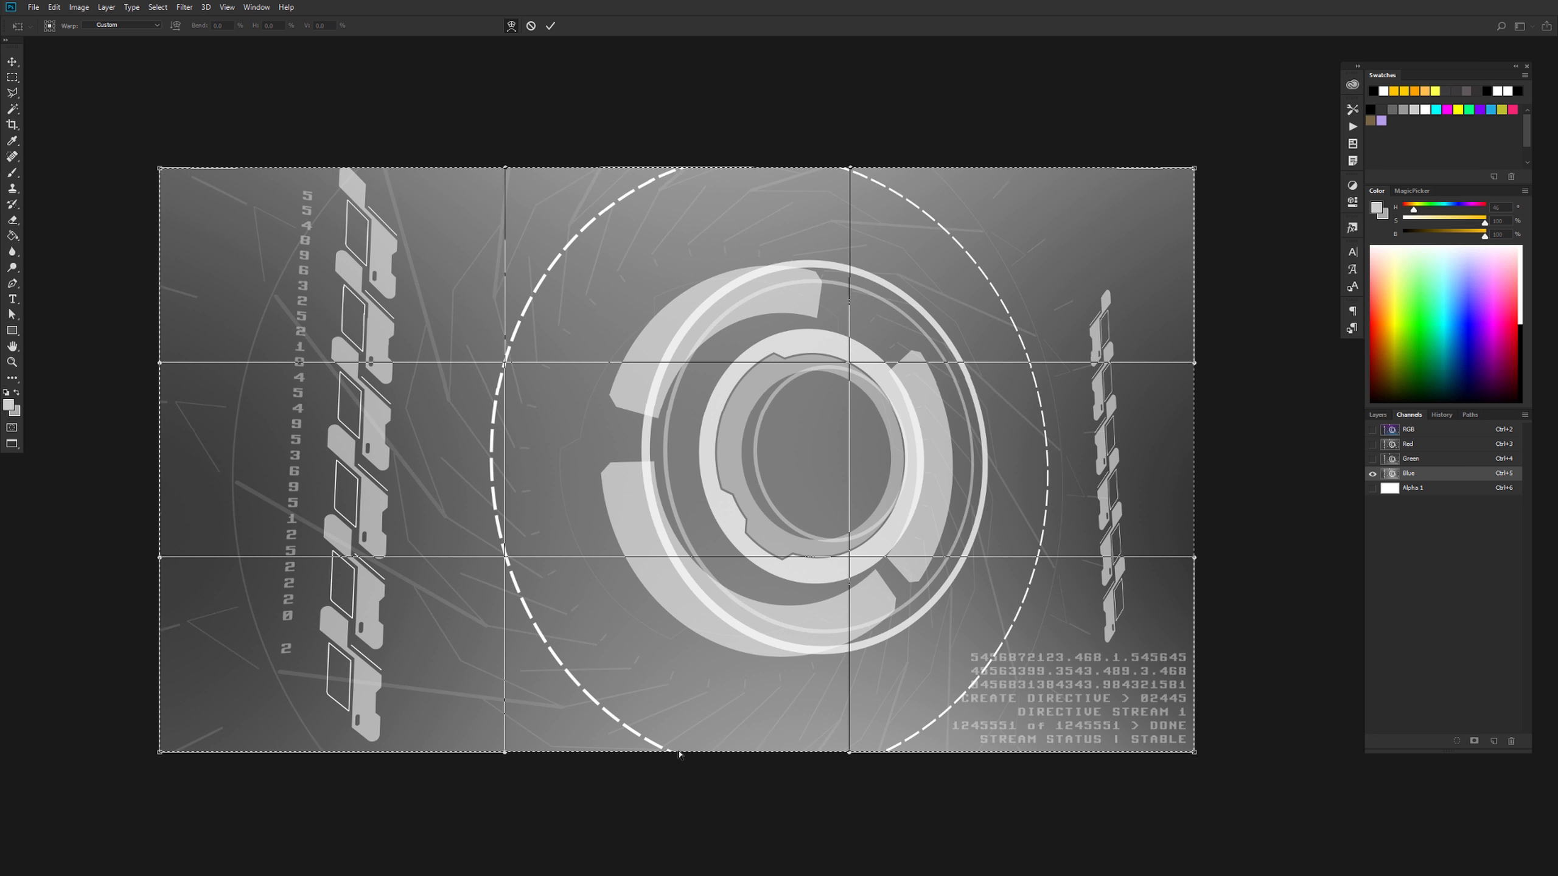
left_click_drag(681, 753, 680, 756)
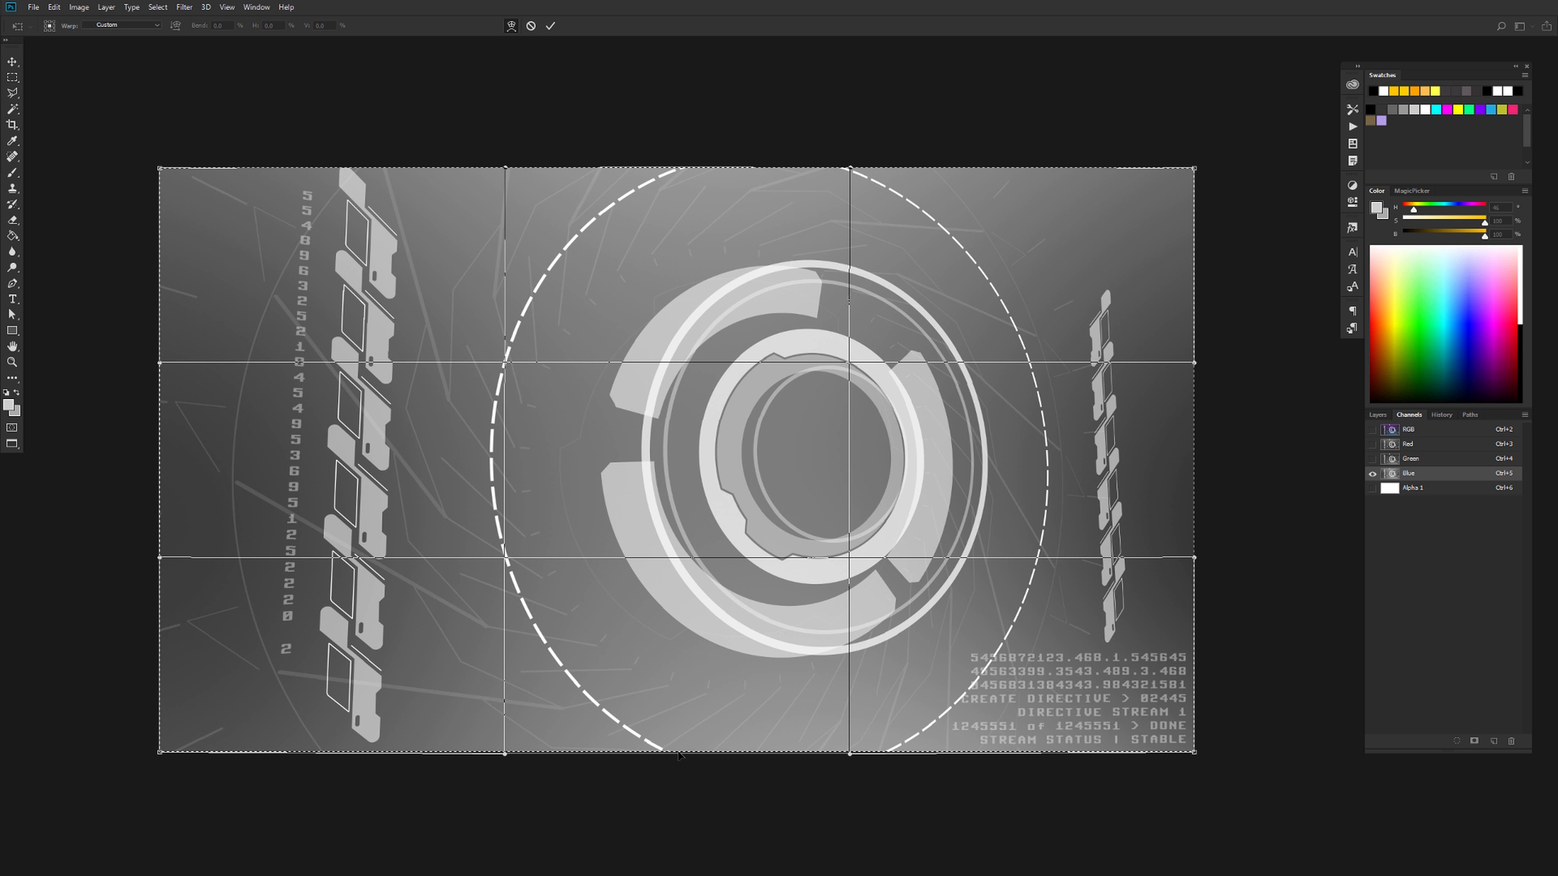
left_click(550, 27)
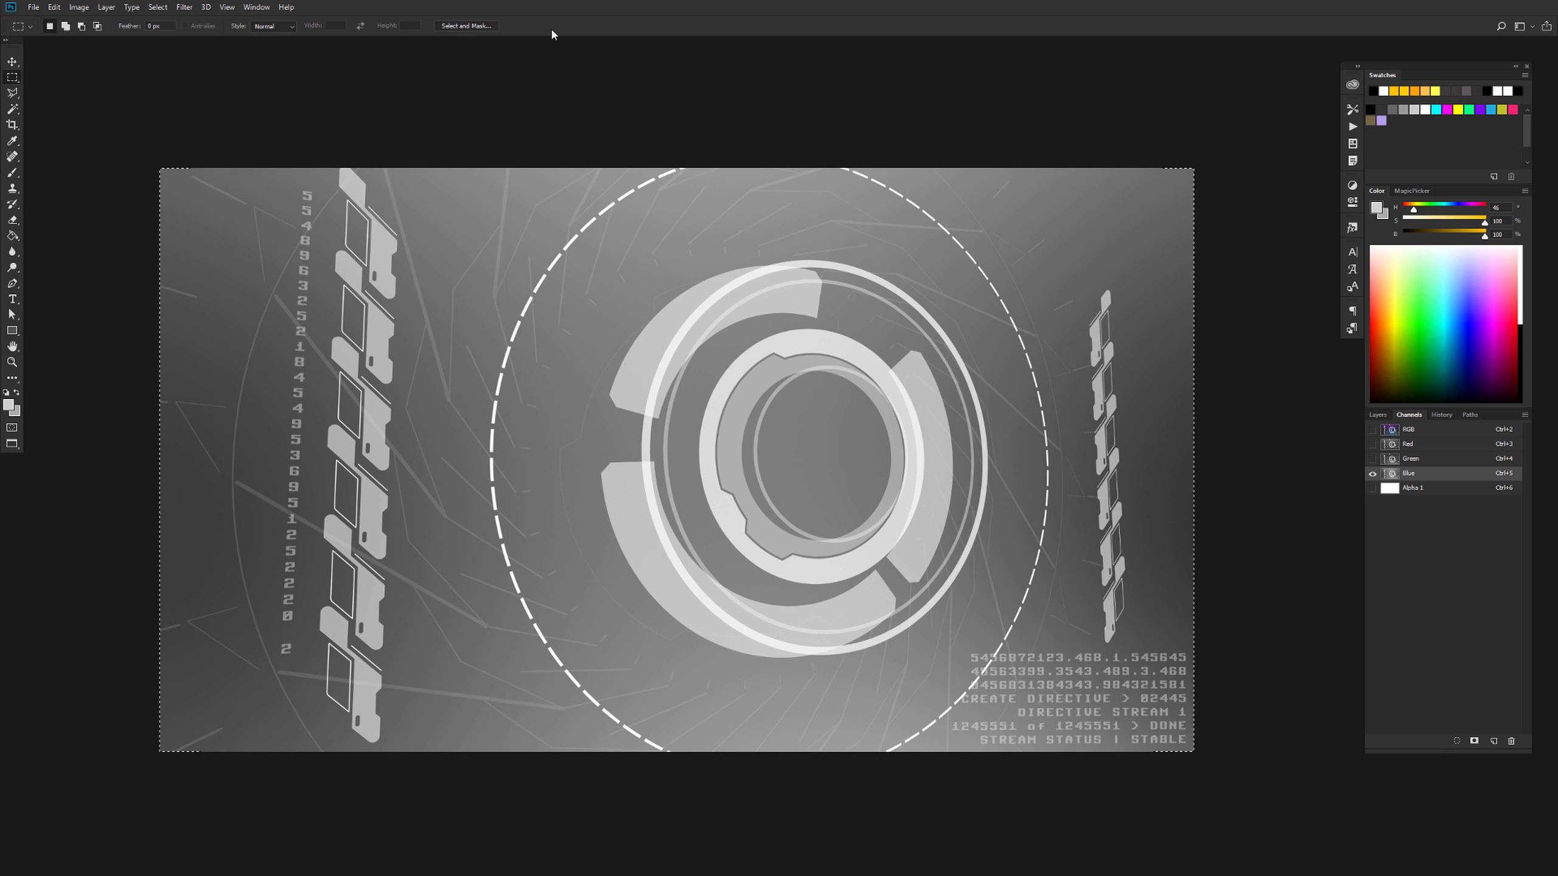
key("ctrl+d")
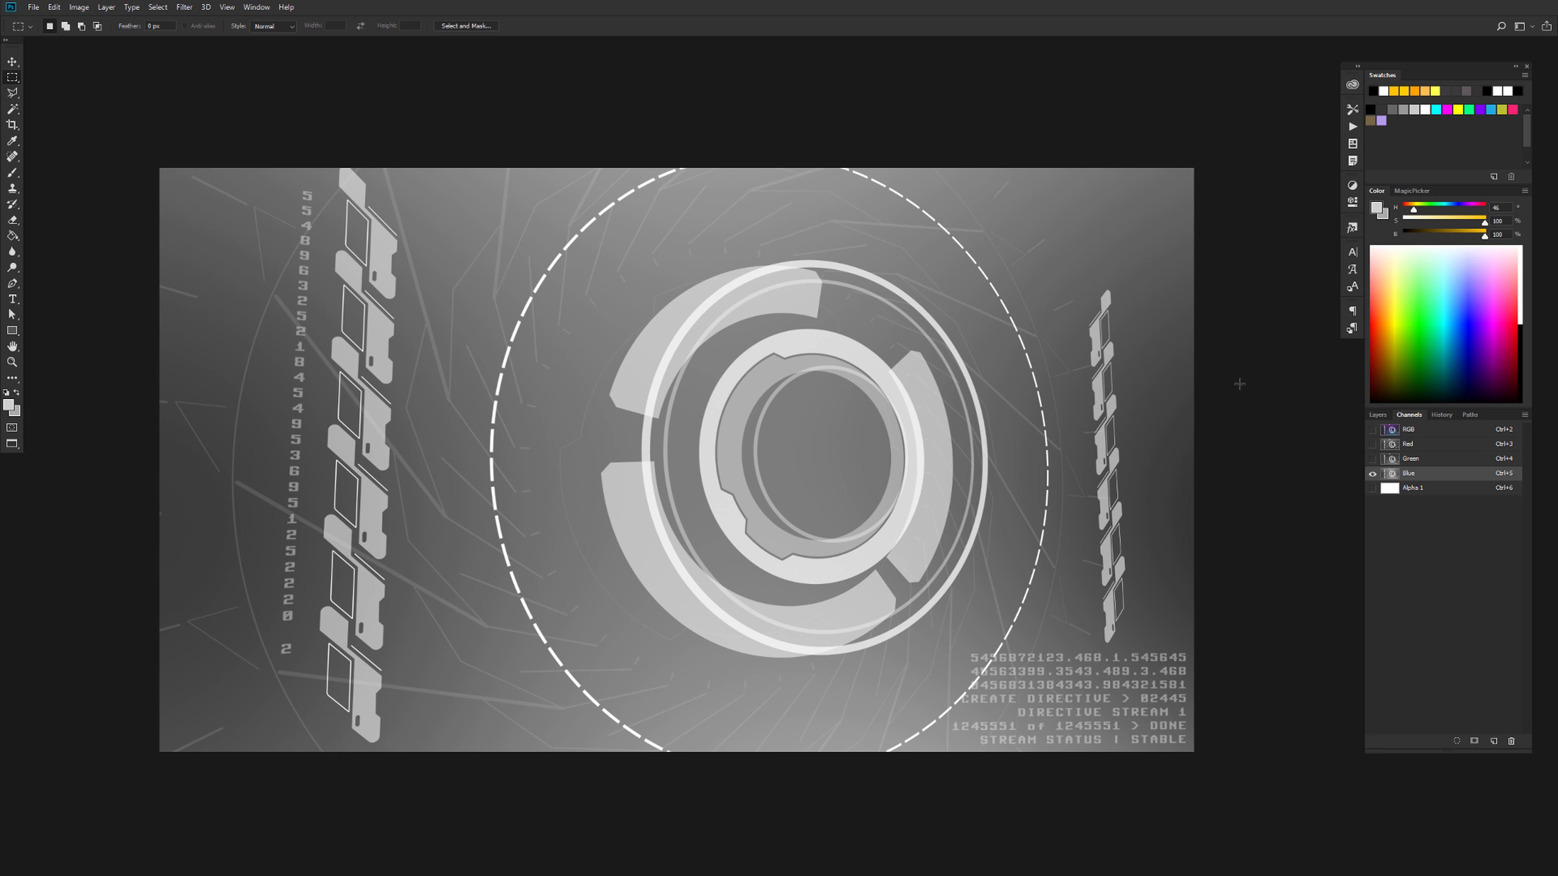
left_click(1414, 430)
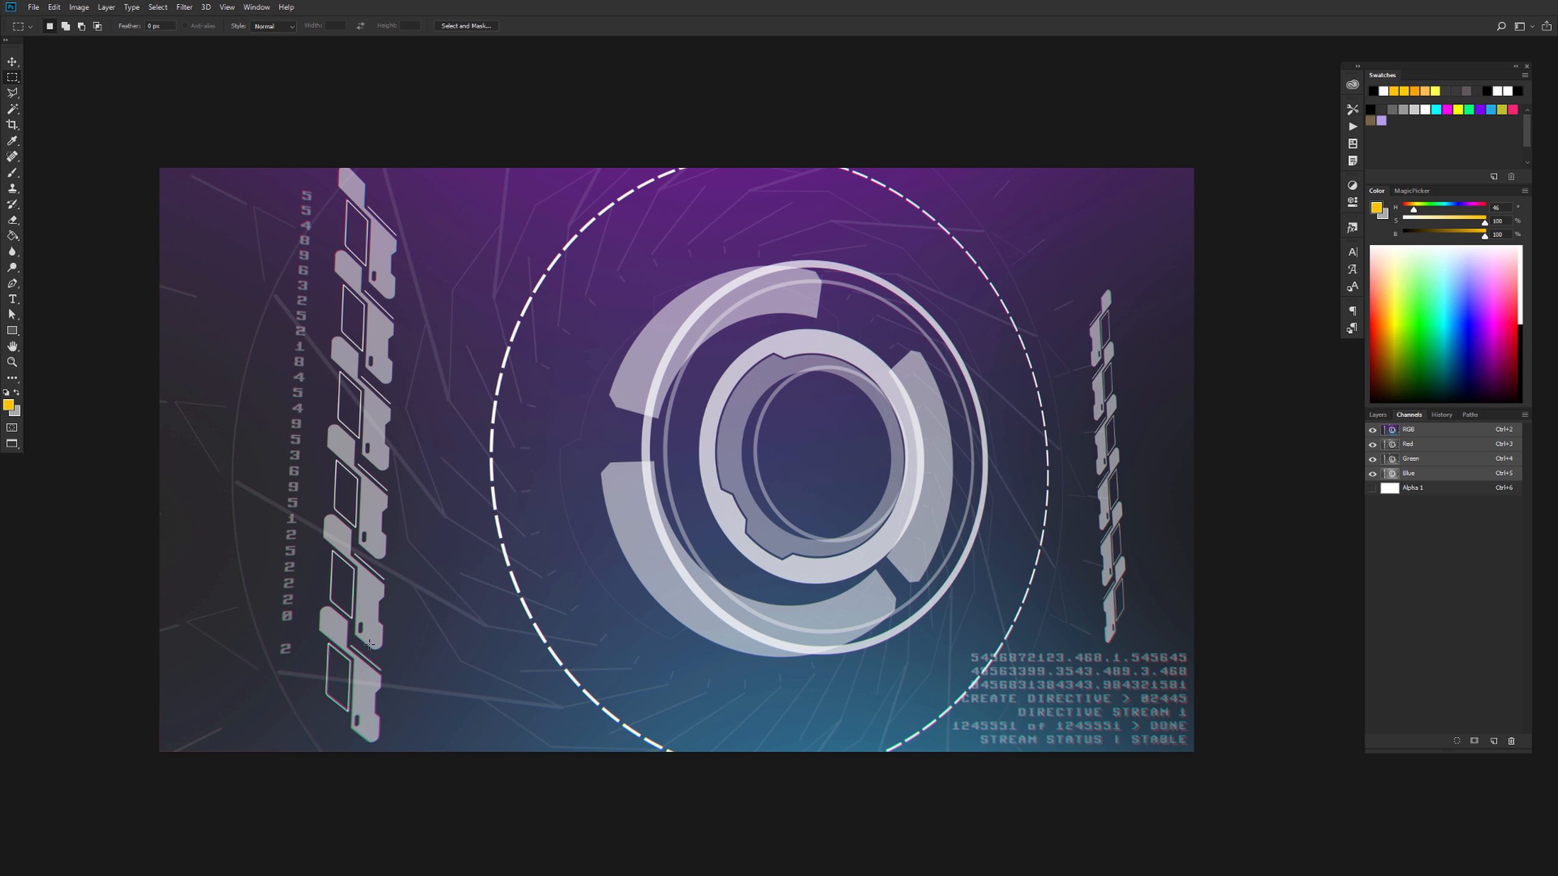
Examine the warped colour fringing up close around the side graphics, central rings, lower-right text and image corners
key("ctrl+plus")
left_click_drag(490, 718, 866, 267)
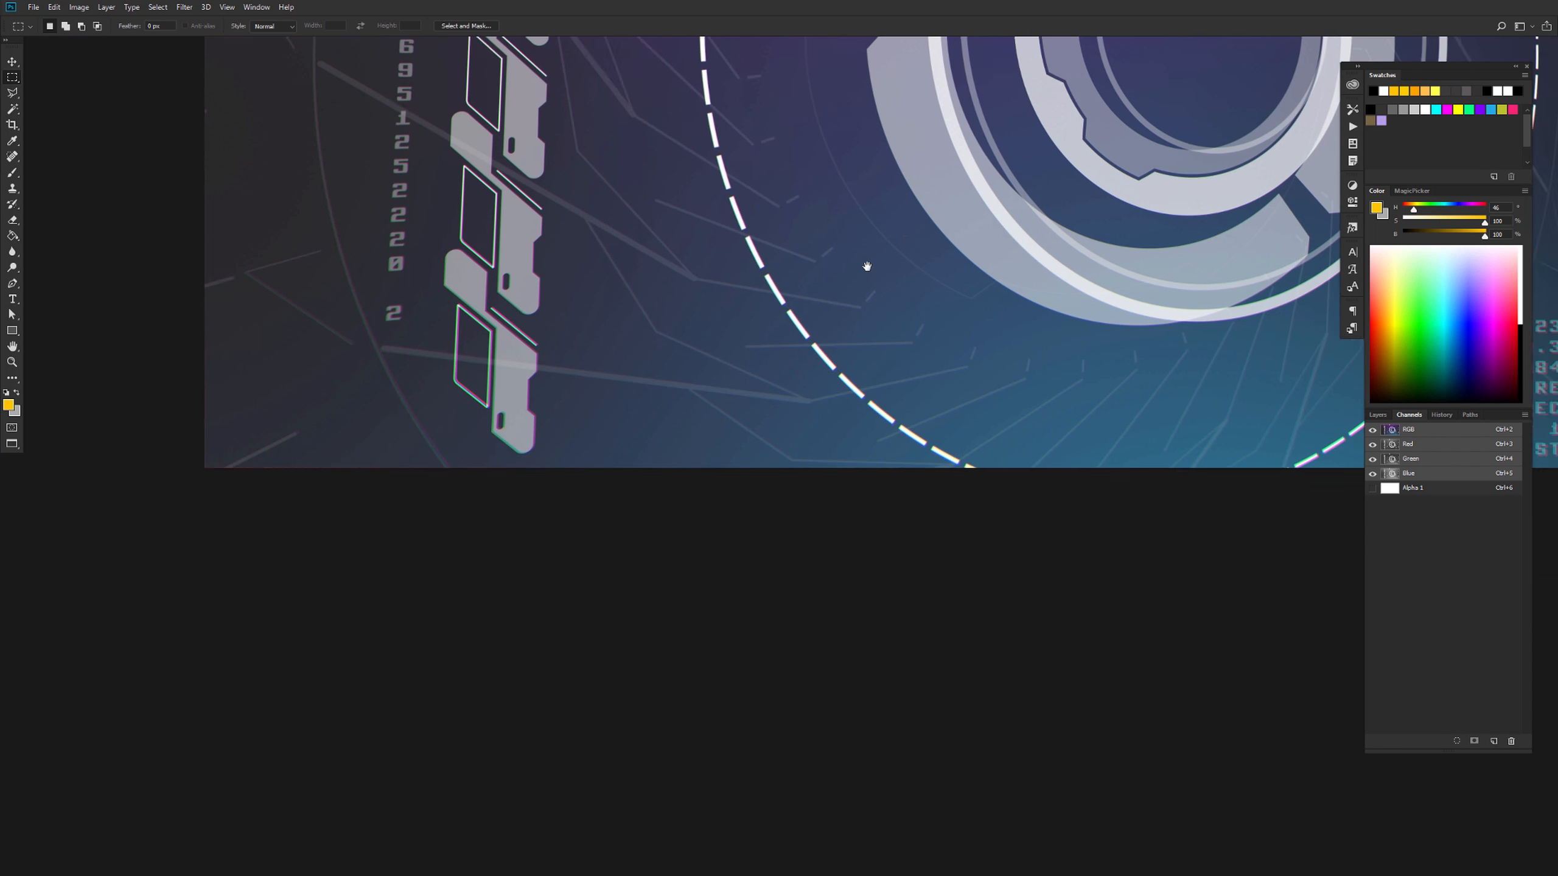
left_click_drag(490, 525, 778, 556)
left_click_drag(762, 497, 655, 545)
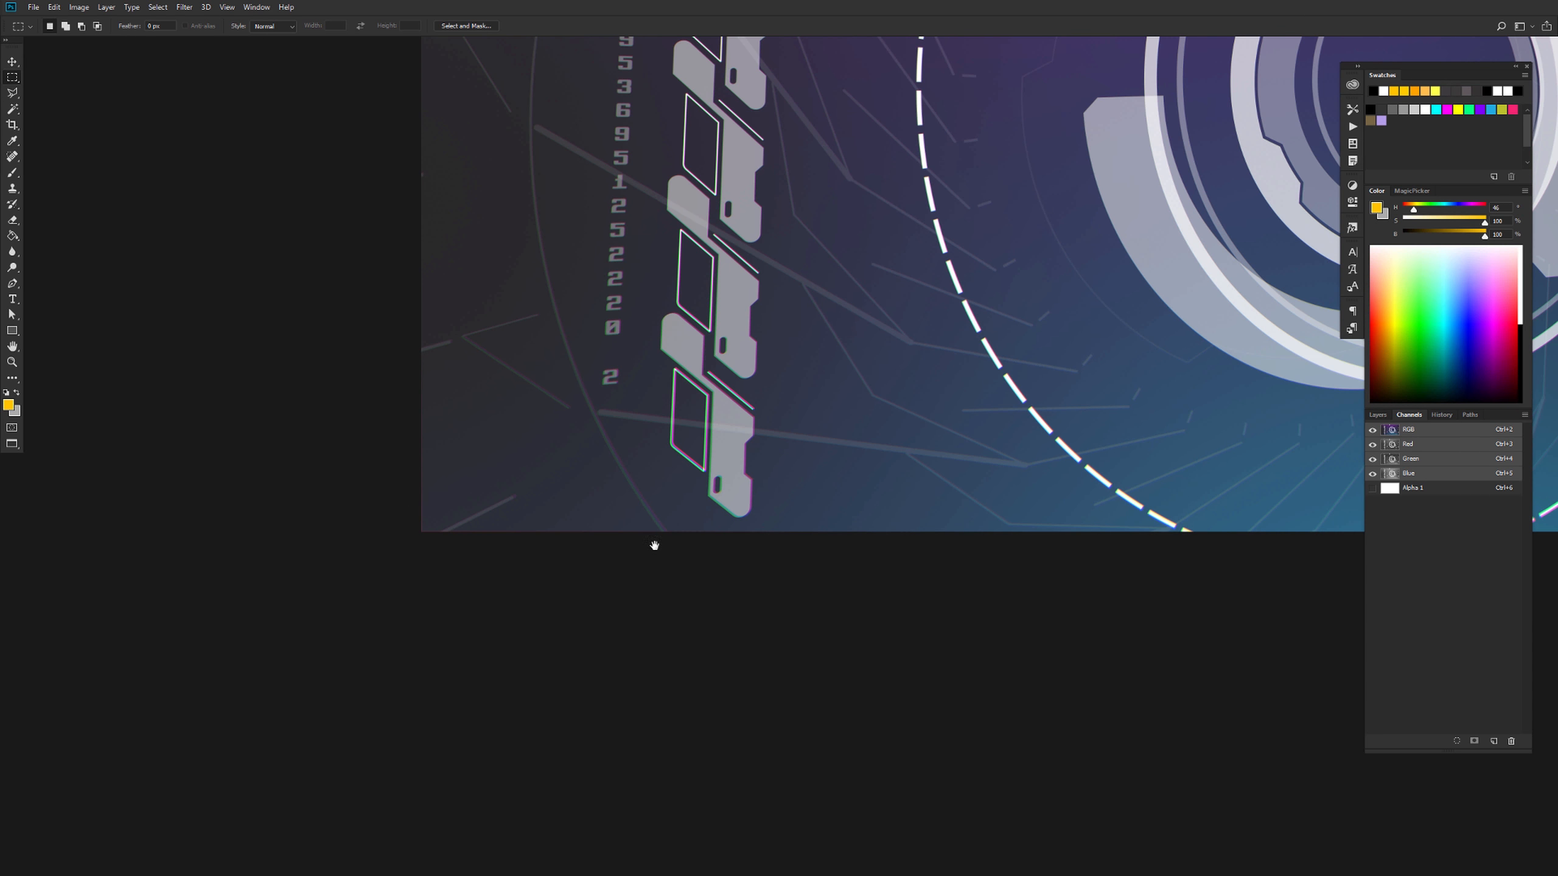
left_click_drag(946, 466, 724, 597)
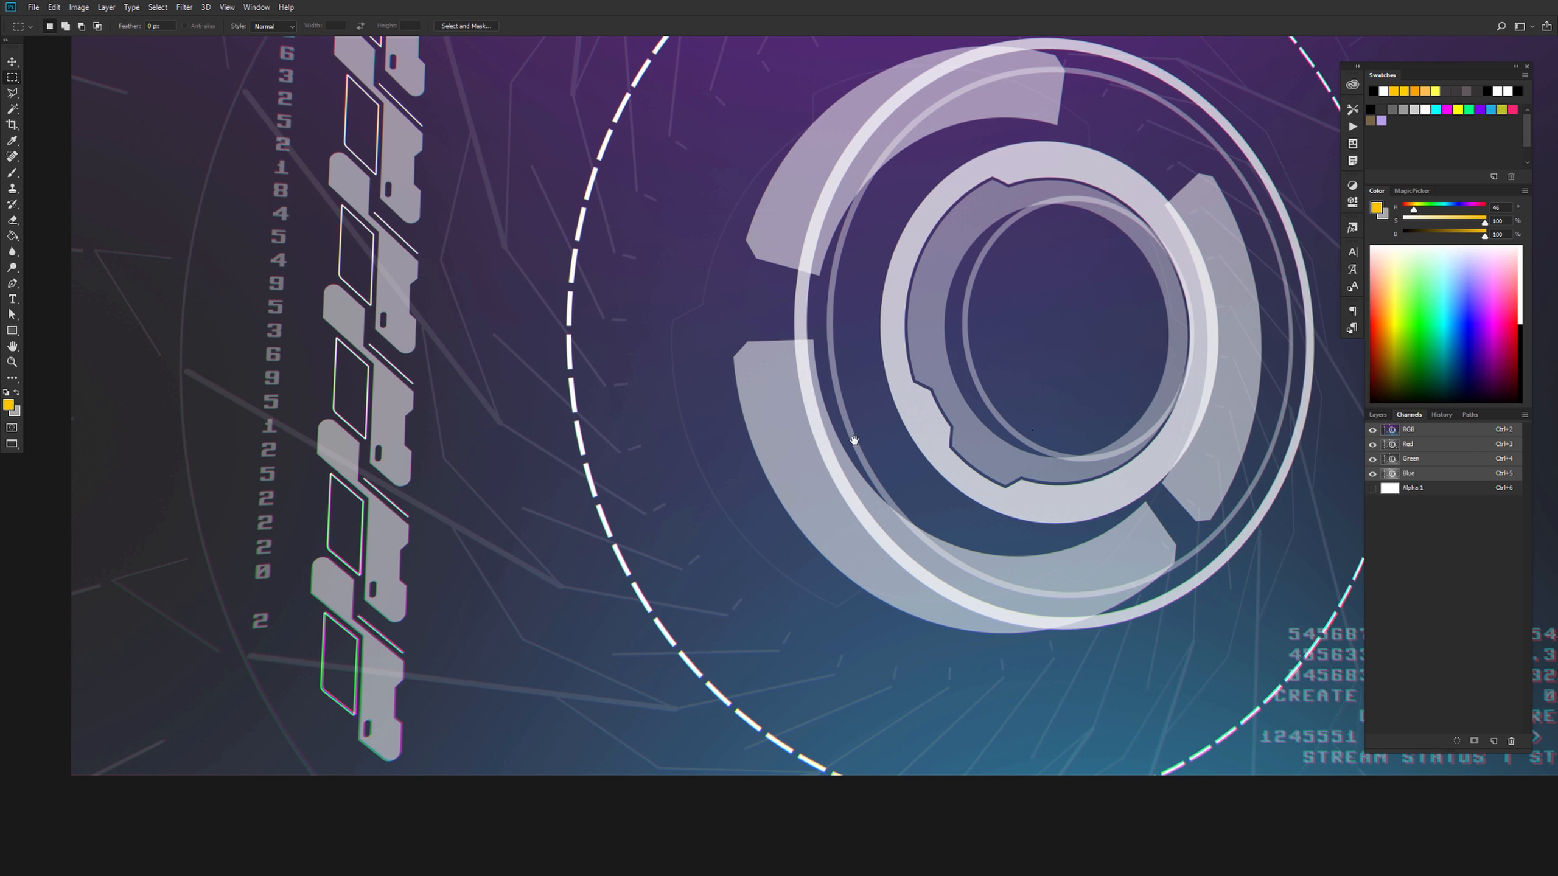
left_click_drag(926, 425, 809, 433)
left_click_drag(601, 363, 535, 436)
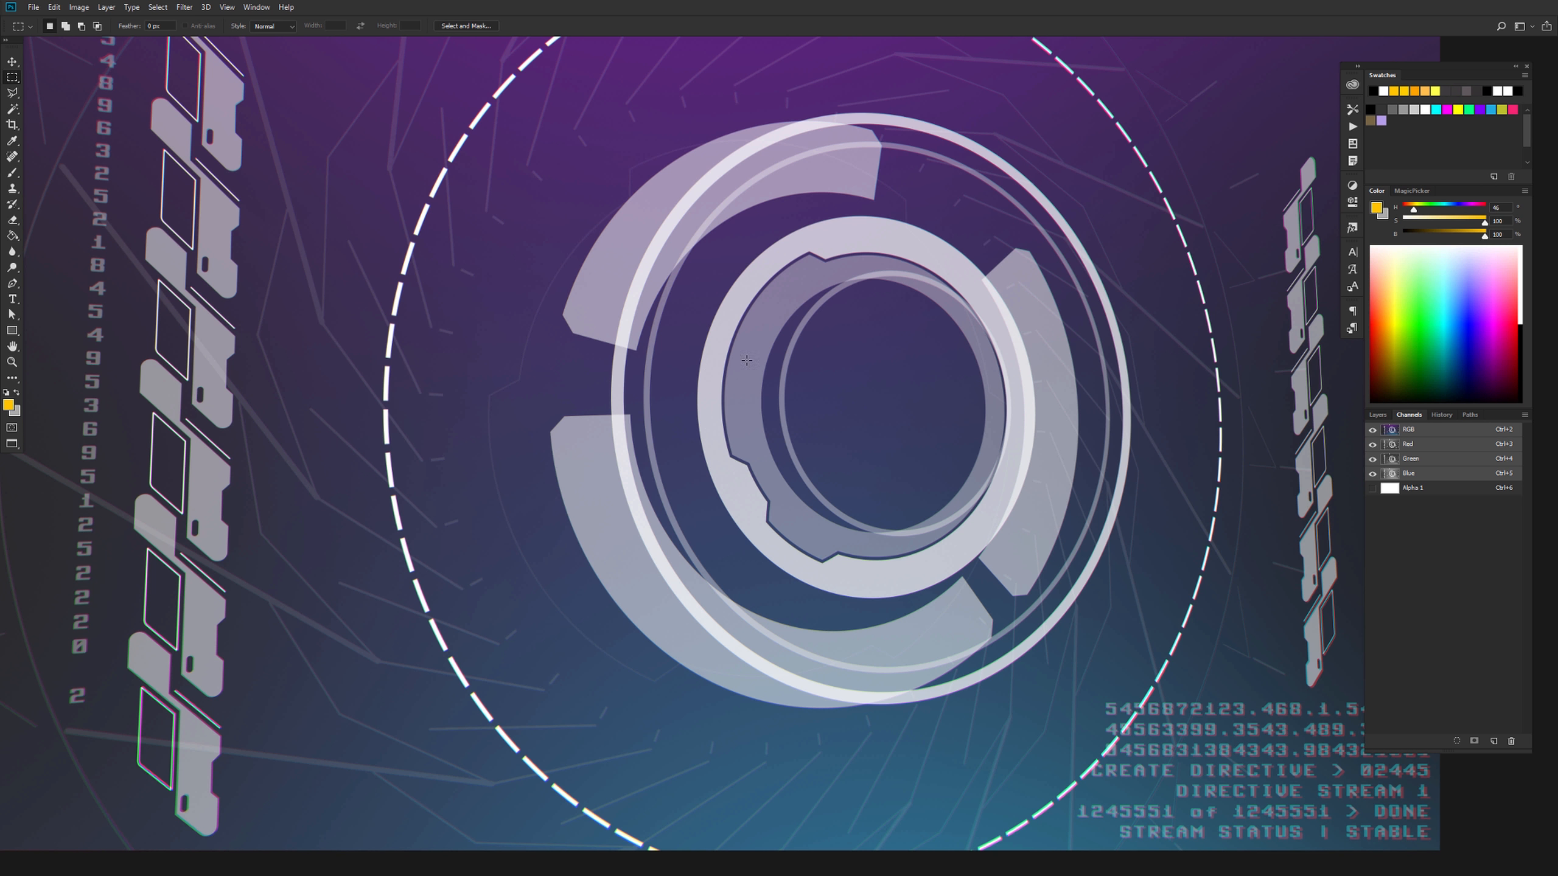
left_click_drag(633, 379, 916, 535)
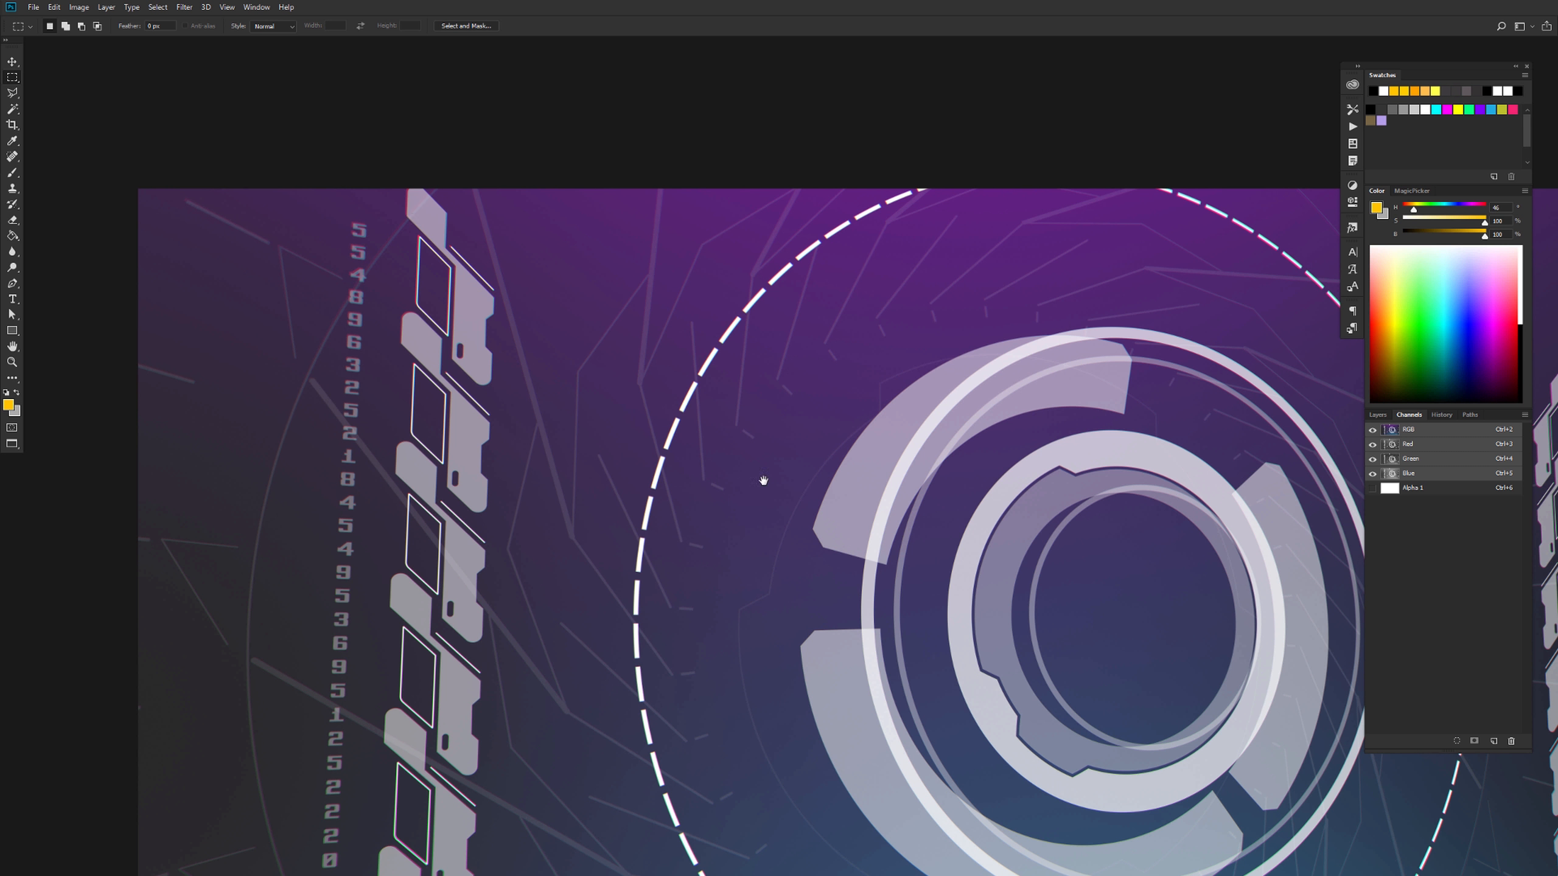
left_click_drag(1275, 476, 769, 467)
left_click_drag(761, 525, 814, 342)
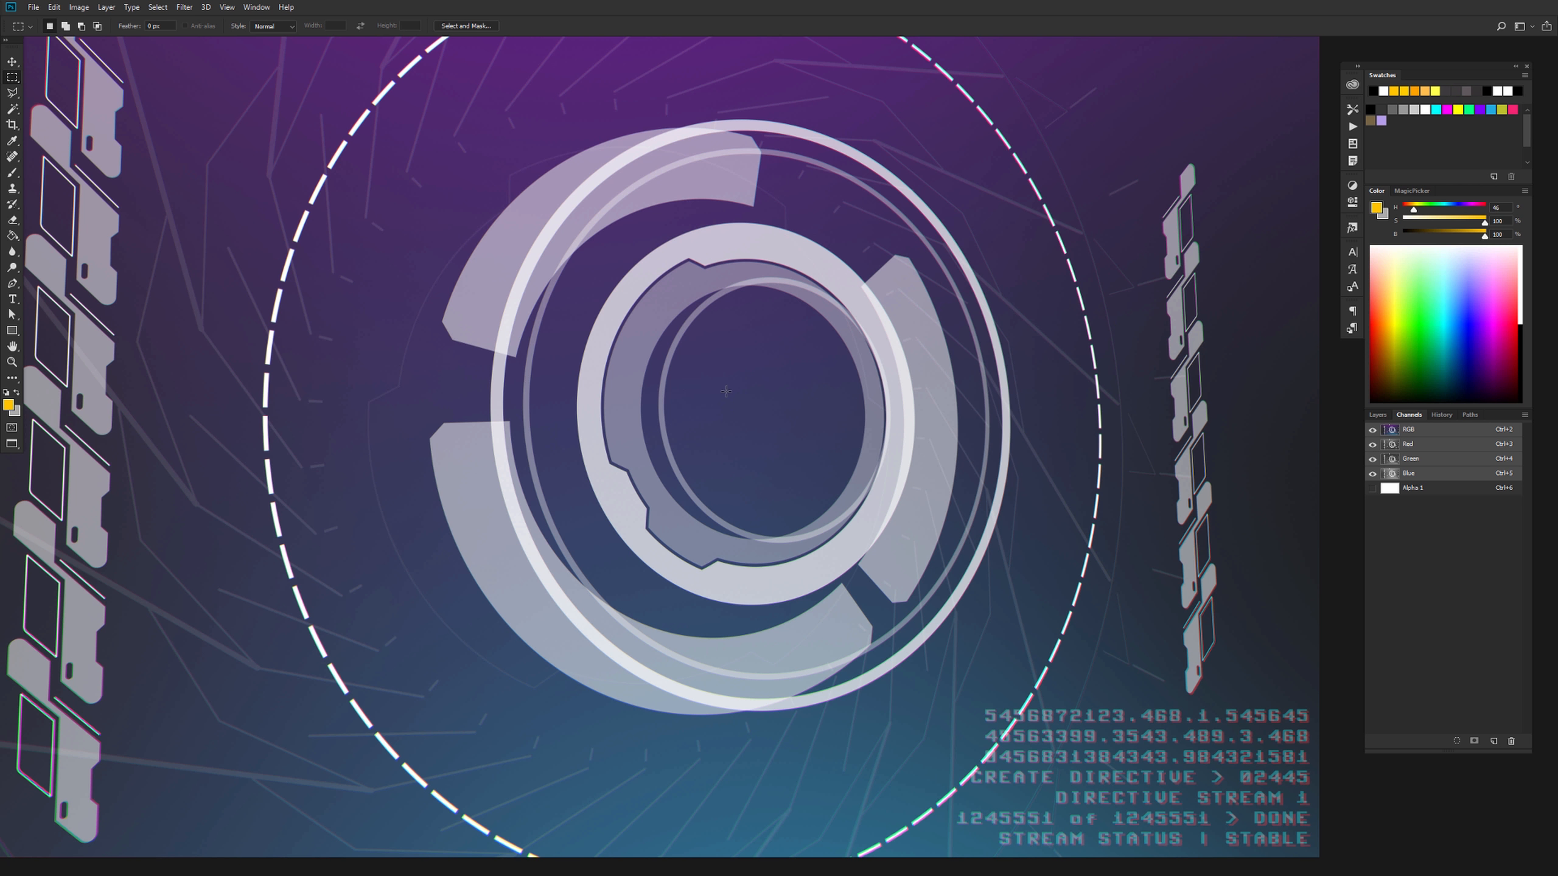
left_click_drag(647, 400, 1070, 427)
left_click_drag(932, 601, 879, 374)
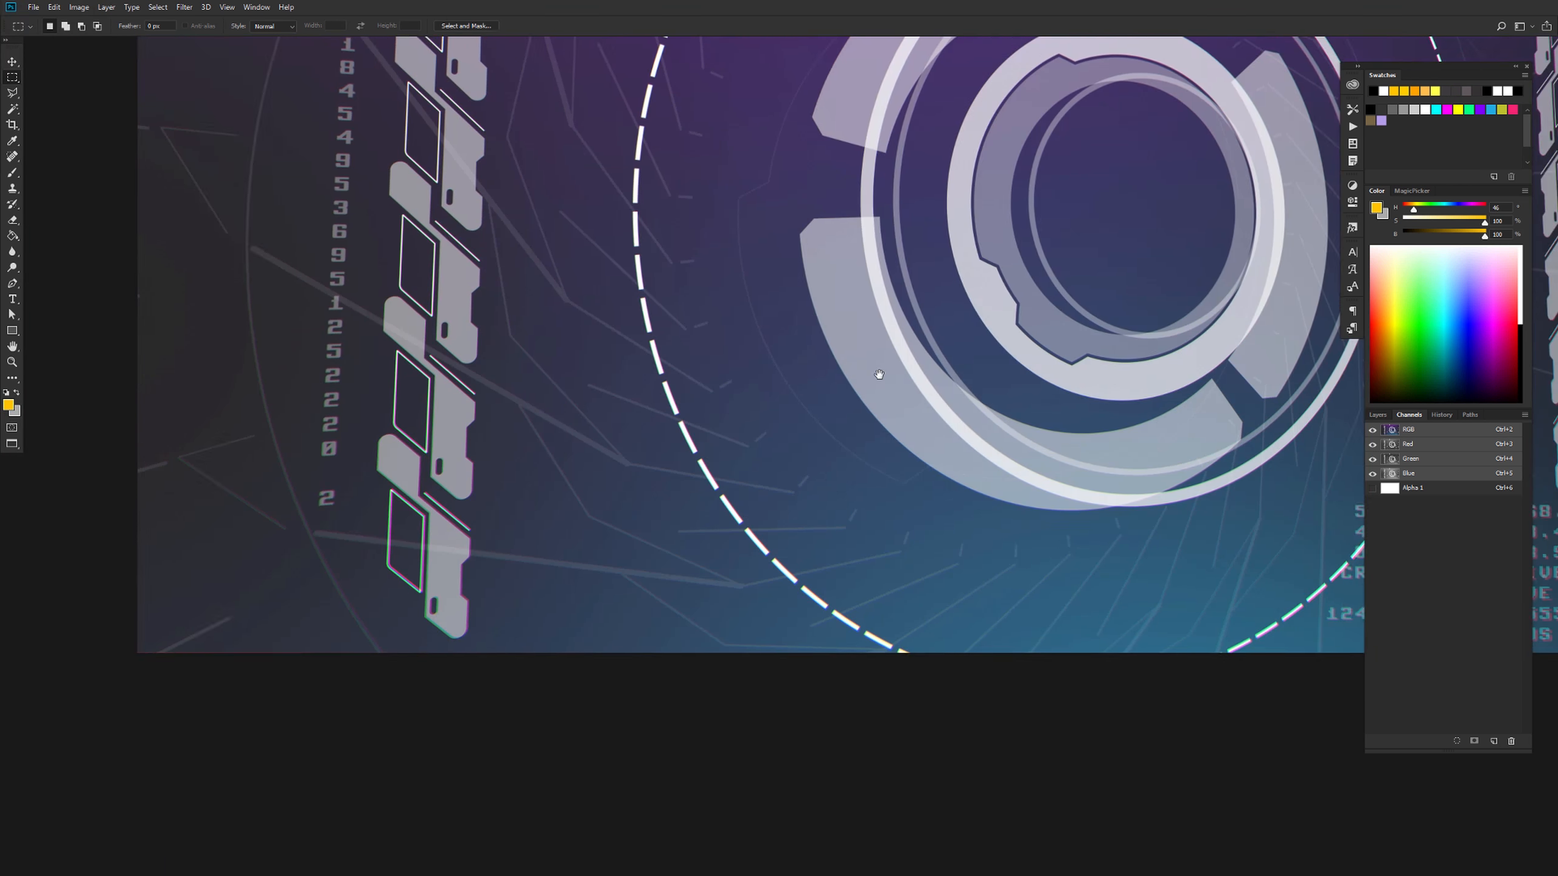
left_click_drag(982, 313, 852, 491)
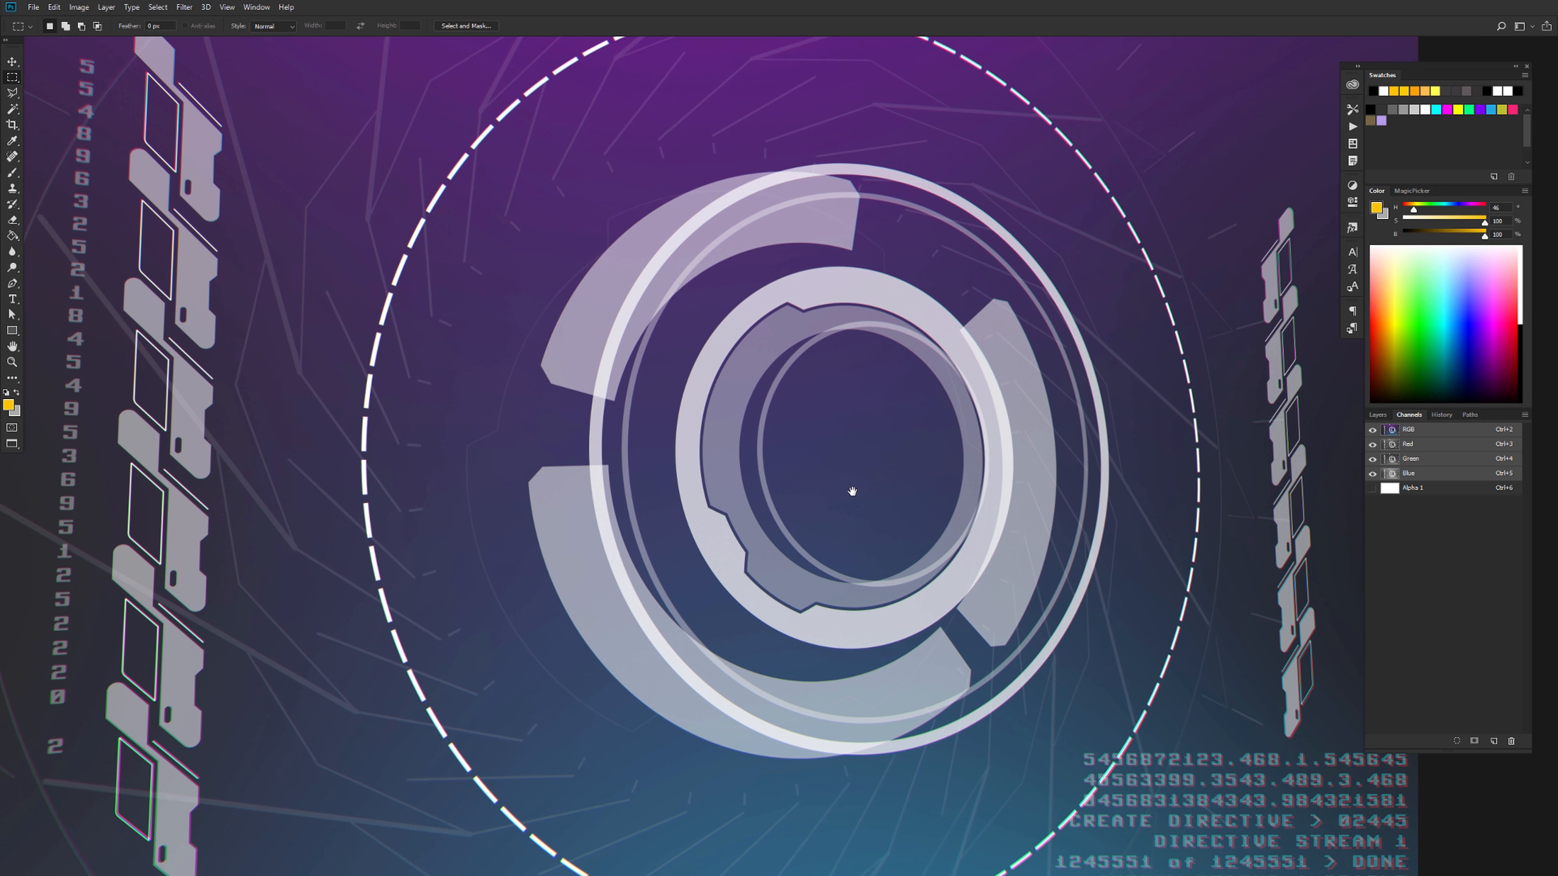
key("ctrl+minus")
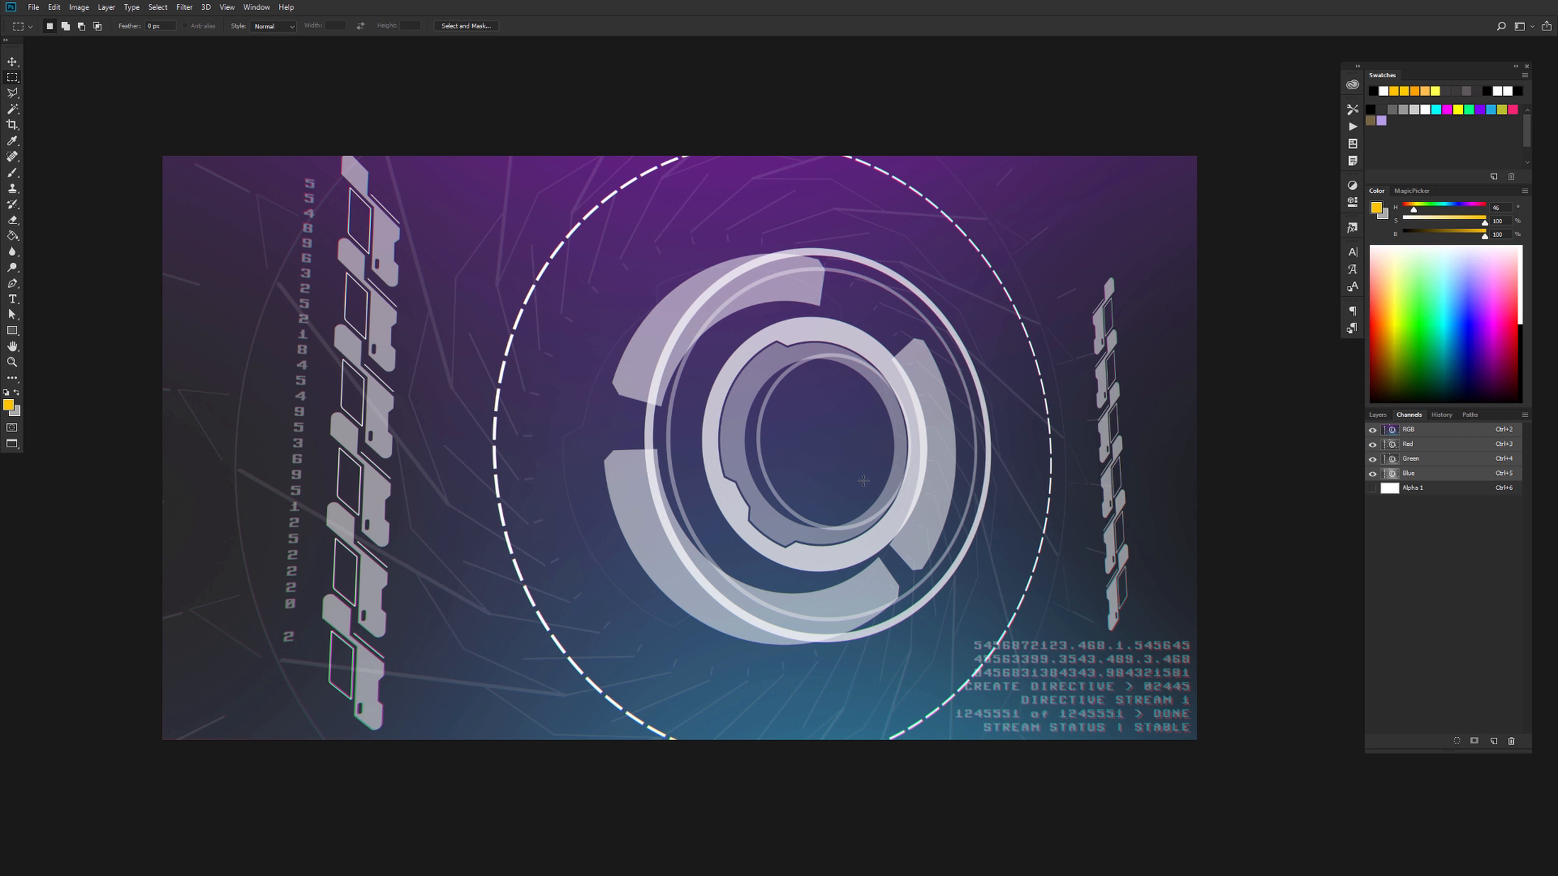